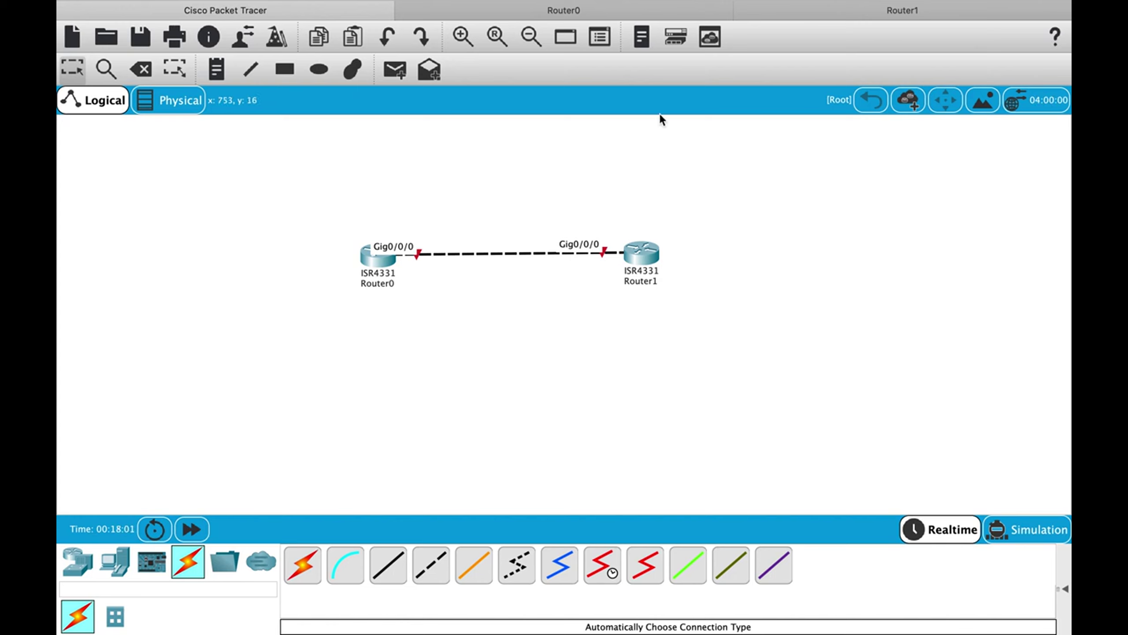
# Step: Enter global configuration mode on Router0 and enable routing with ipv6 unicast-routing
pyautogui.click(587, 11)
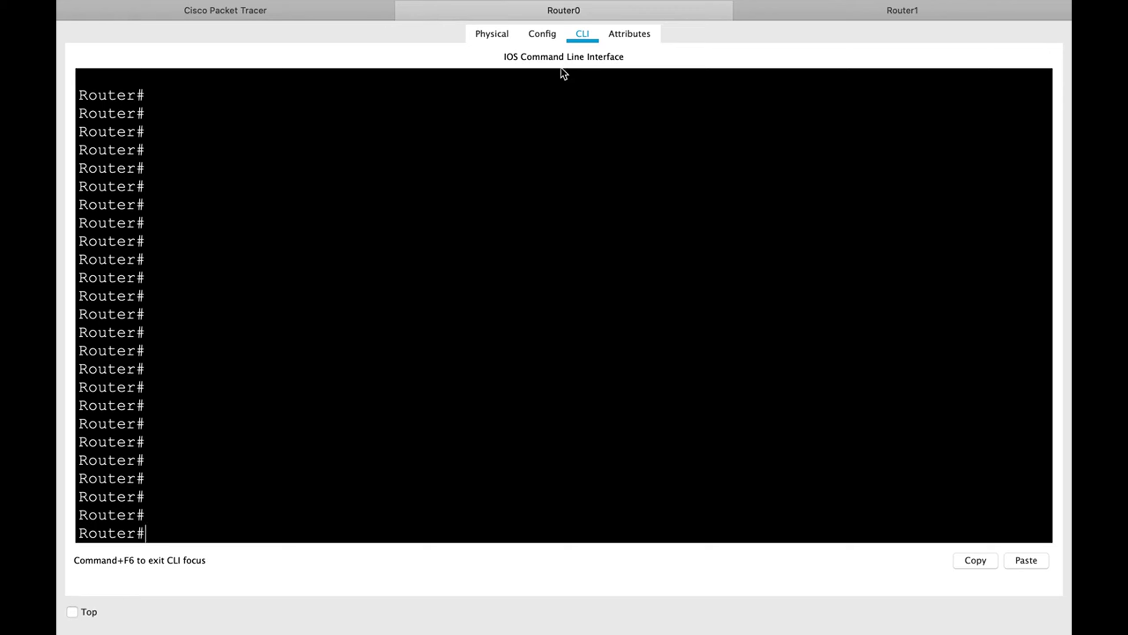
pyautogui.scroll(-1, 549, 121)
pyautogui.write('CONF T')
pyautogui.press('Return')
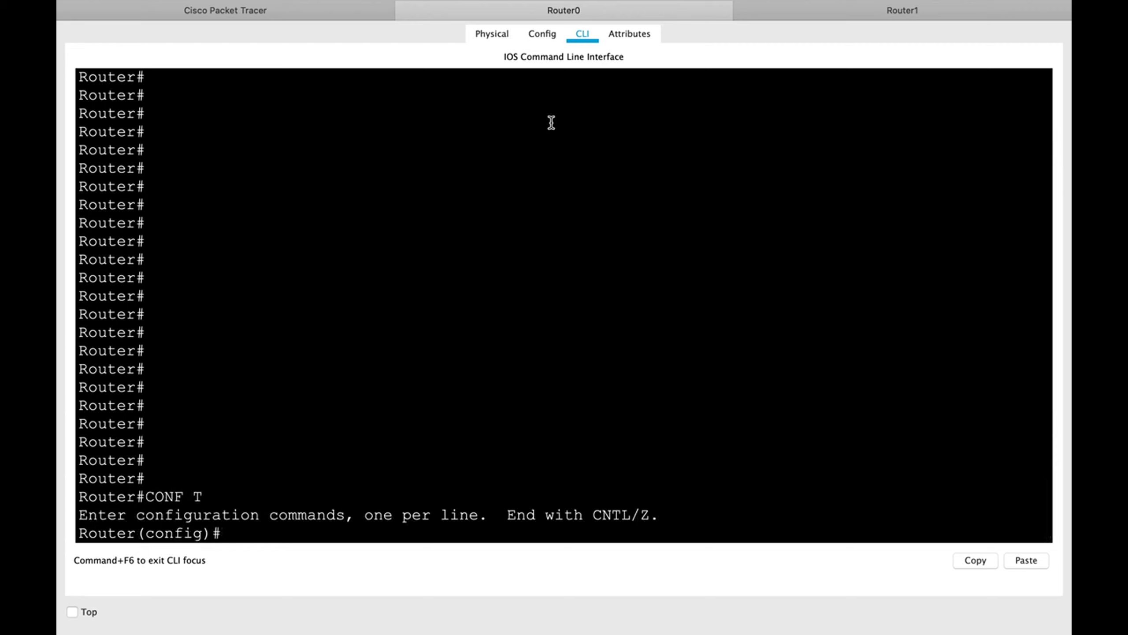
pyautogui.write('ipv')
pyautogui.press('Tab')
pyautogui.write('u')
pyautogui.press('Tab')
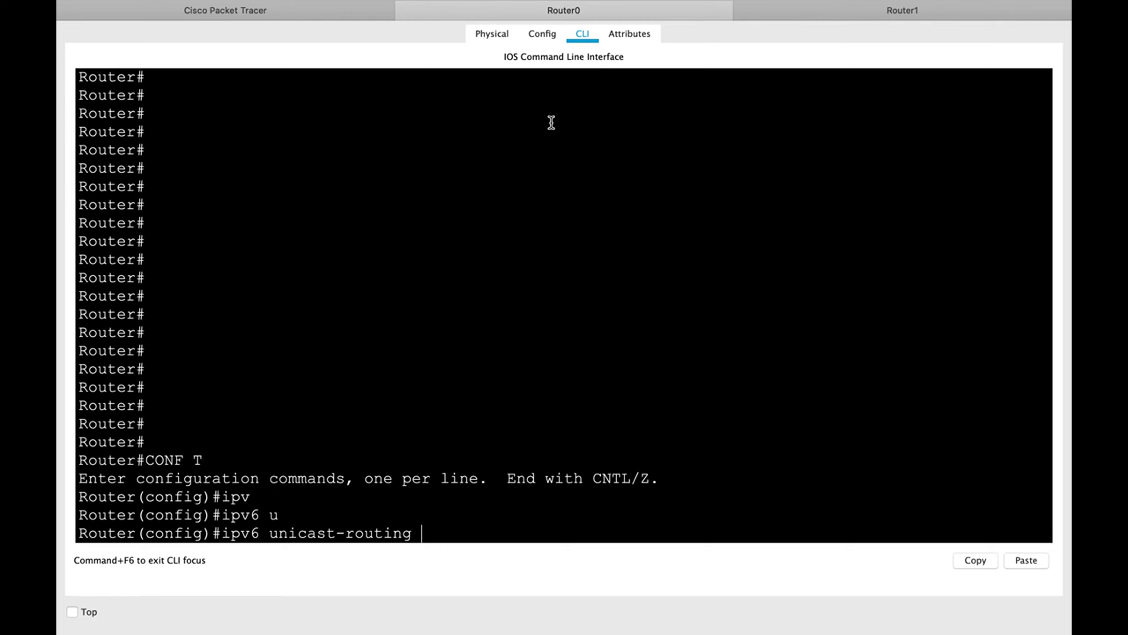
pyautogui.press('Return')
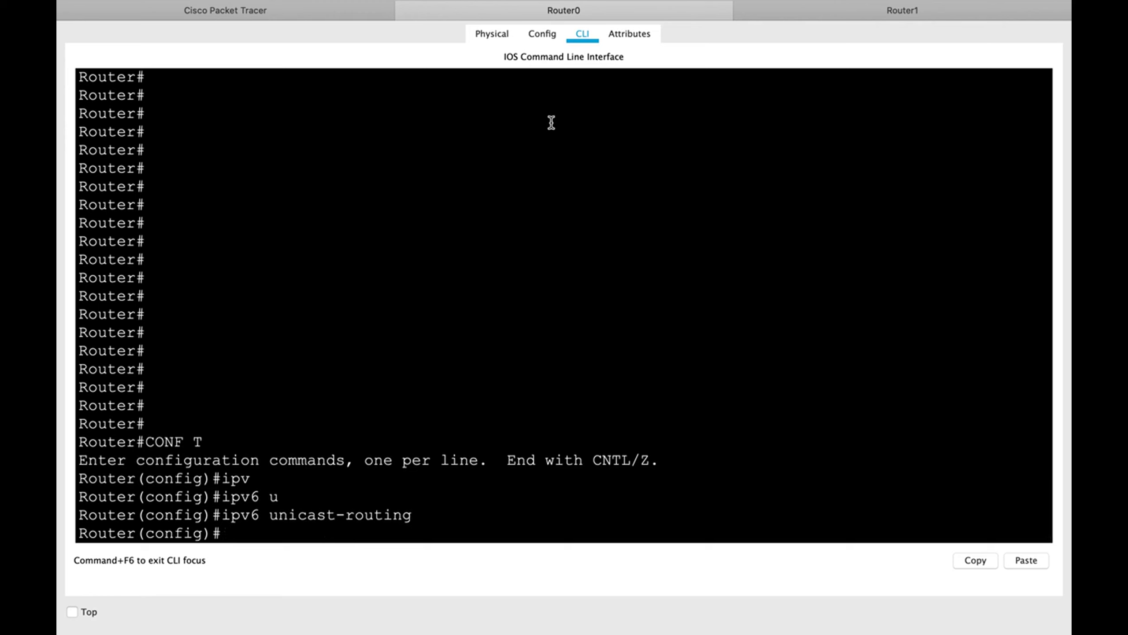
# Step: Enter interface configuration for GigabitEthernet 0/0/0 on Router0 and enable IPv6 on it
pyautogui.write('conf t')
pyautogui.press('Return')
pyautogui.write('int')
pyautogui.press('Tab')
pyautogui.write('gi')
pyautogui.press('Tab')
pyautogui.write('0/0/0')
pyautogui.press('Return')
pyautogui.write('iv')
pyautogui.press('Tab')
pyautogui.press('BackSpace')
pyautogui.write('pv')
pyautogui.press('Tab')
pyautogui.write('en')
pyautogui.press('Tab')
pyautogui.press('Return')
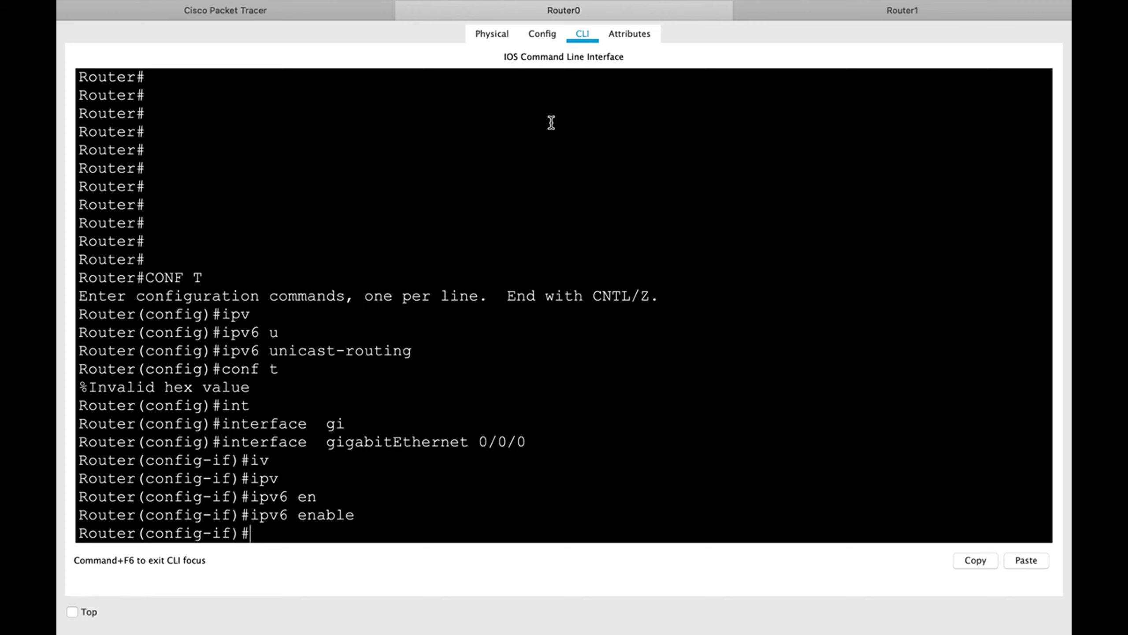
# Step: Assign the IPv6 address 2001:db8:1111:1::1/64 to Router0's GigabitEthernet 0/0/0 interface
pyautogui.write('ipv')
pyautogui.press('Tab')
pyautogui.write('2001:')
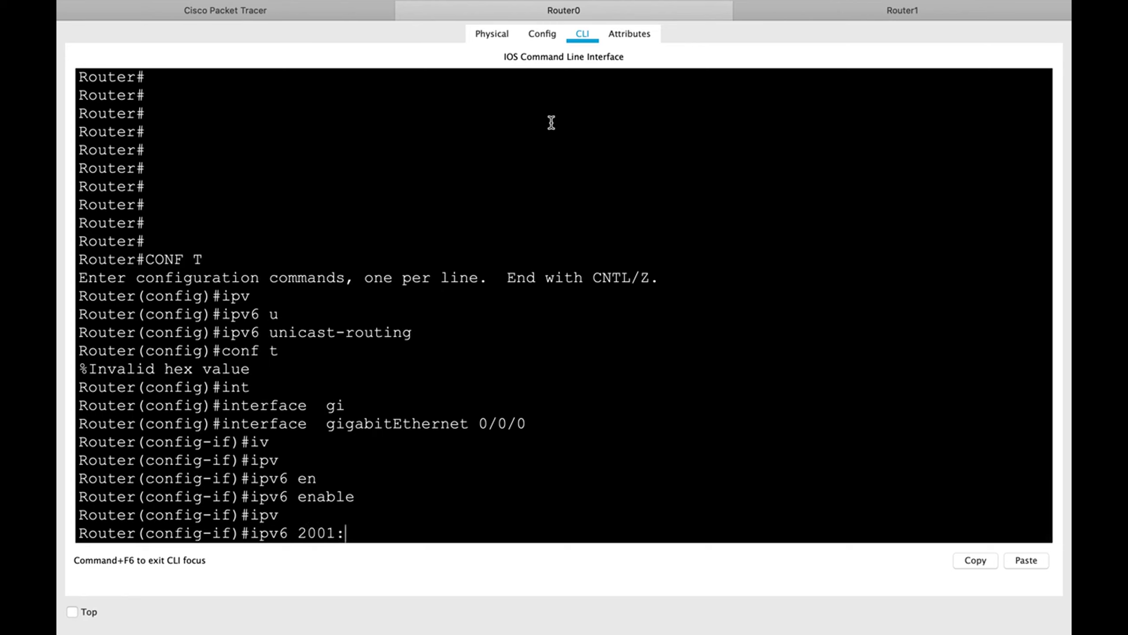
pyautogui.write('db8:1111:1::1/64')
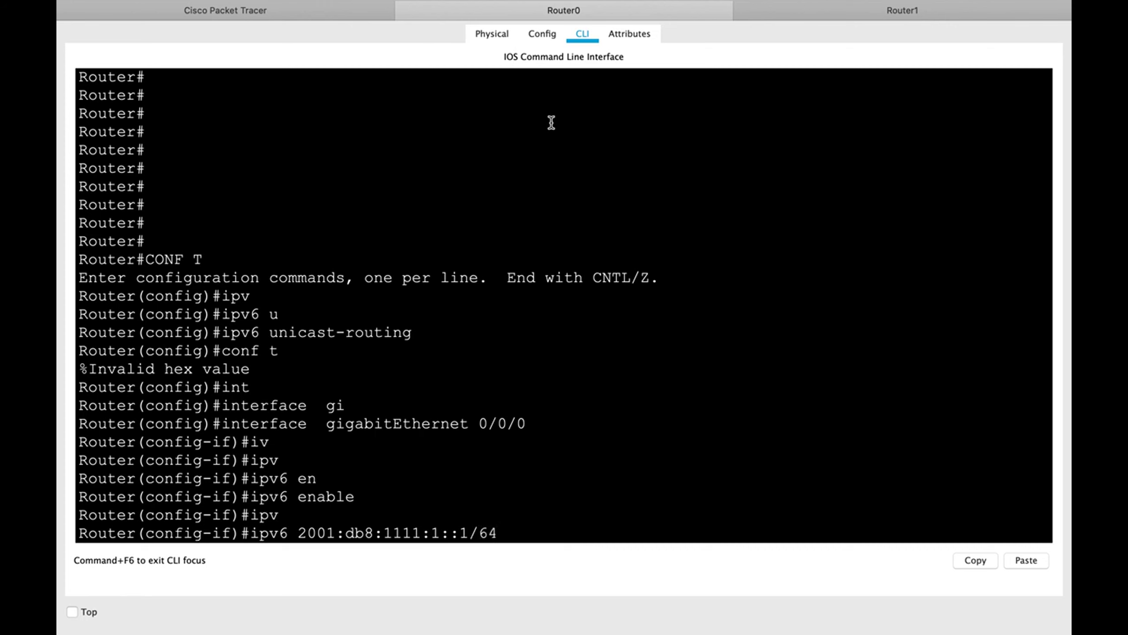
pyautogui.press('Return')
pyautogui.press('Up')
pyautogui.press('Left')
pyautogui.press('Left')
pyautogui.press('Left')
pyautogui.press('Left')
pyautogui.press('Left')
pyautogui.press('Left')
pyautogui.press('Left')
pyautogui.press('Left')
pyautogui.press('Left')
pyautogui.press('Left')
pyautogui.press('Left')
pyautogui.press('Left')
pyautogui.press('Left')
pyautogui.press('Left')
pyautogui.press('Left')
pyautogui.press('Left')
pyautogui.press('Left')
pyautogui.press('Left')
pyautogui.press('Left')
pyautogui.press('Left')
pyautogui.press('Left')
pyautogui.write('add')
pyautogui.press('Return')
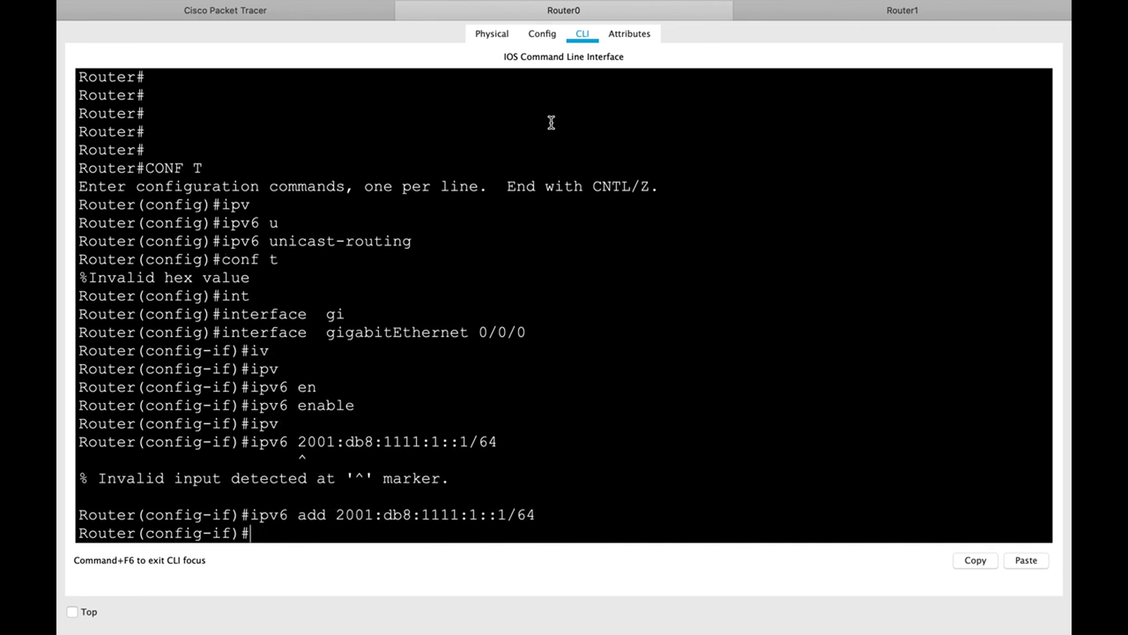
# Step: Bring up Router0's GigabitEthernet 0/0/0 interface with no shutdown
pyautogui.write('no sh')
pyautogui.press('Tab')
pyautogui.press('Return')
pyautogui.press('Return')
pyautogui.press('Return')
pyautogui.press('Return')
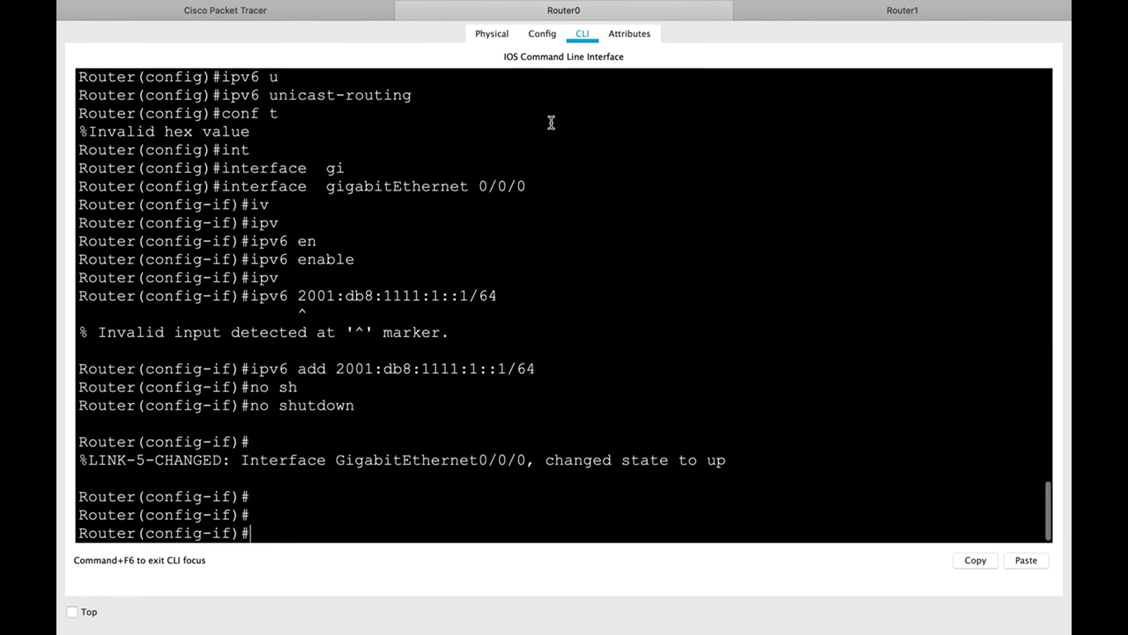
# Step: Switch to Router1's command line, enter global configuration mode and enable ipv6 unicast-routing
pyautogui.click(835, 15)
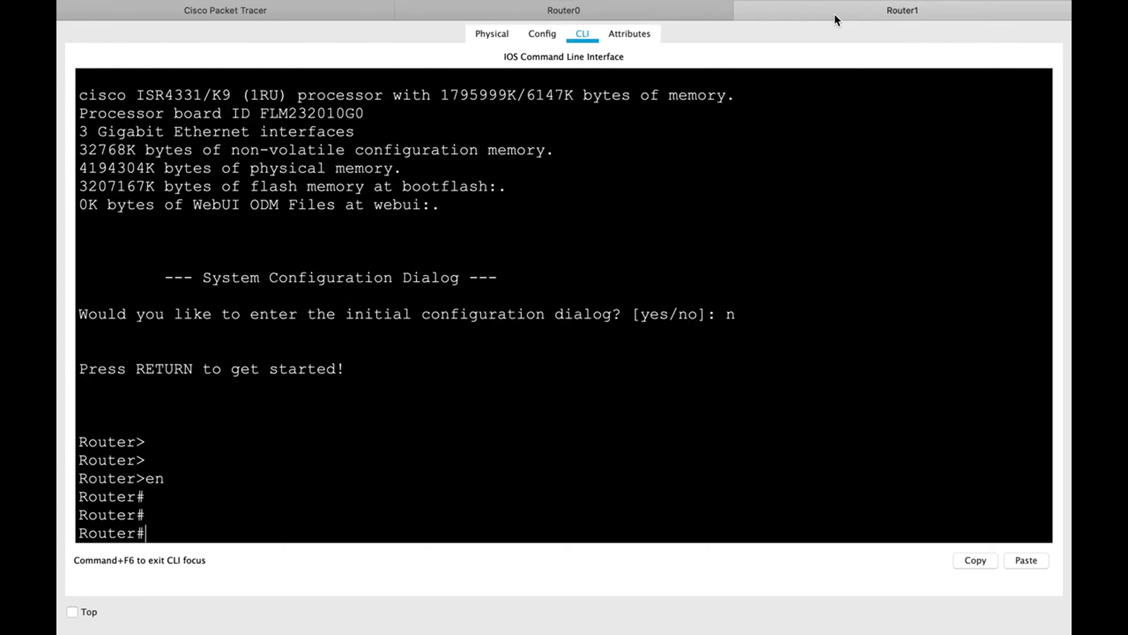
pyautogui.write('conf t')
pyautogui.press('Return')
pyautogui.write('ipv')
pyautogui.press('Tab')
pyautogui.write('u')
pyautogui.press('Tab')
pyautogui.press('Return')
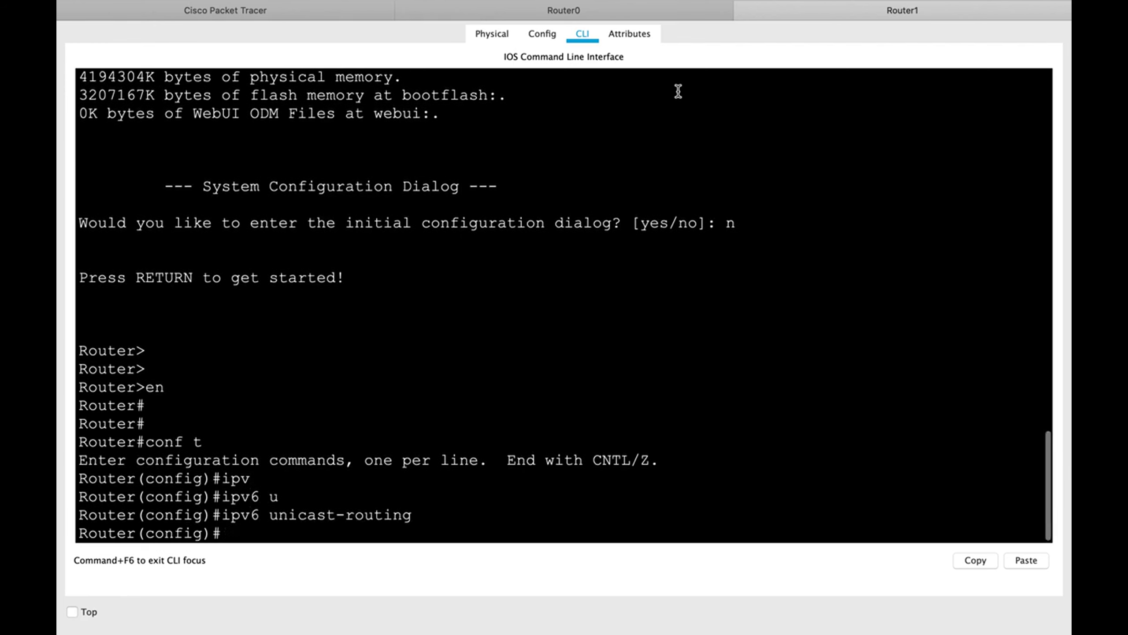
# Step: Enter interface configuration for GigabitEthernet 0/0/0 on Router1 and enable IPv6 on it
pyautogui.write('int')
pyautogui.press('Tab')
pyautogui.write('gi')
pyautogui.press('Tab')
pyautogui.write('0/0/0')
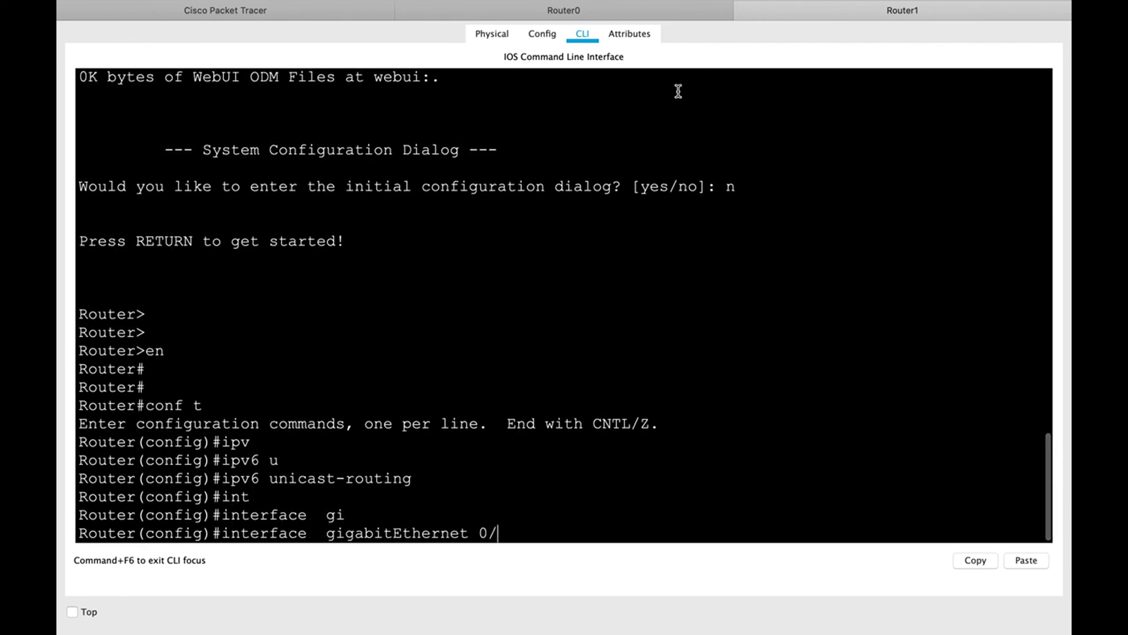
pyautogui.press('Return')
pyautogui.write('ipv')
pyautogui.press('Tab')
pyautogui.write('en')
pyautogui.press('Tab')
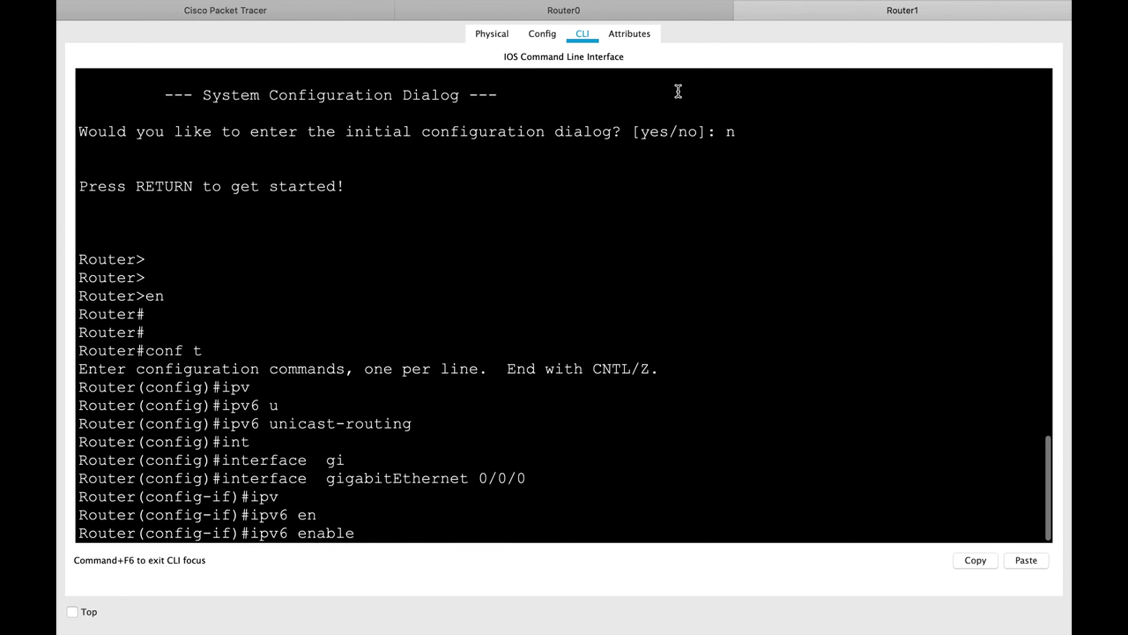
pyautogui.press('Return')
# Step: Assign the IPv6 address 2001:db8:1111:1::2/64 to Router1's GigabitEthernet 0/0/0 interface
pyautogui.write('ipv')
pyautogui.press('Tab')
pyautogui.write('add')
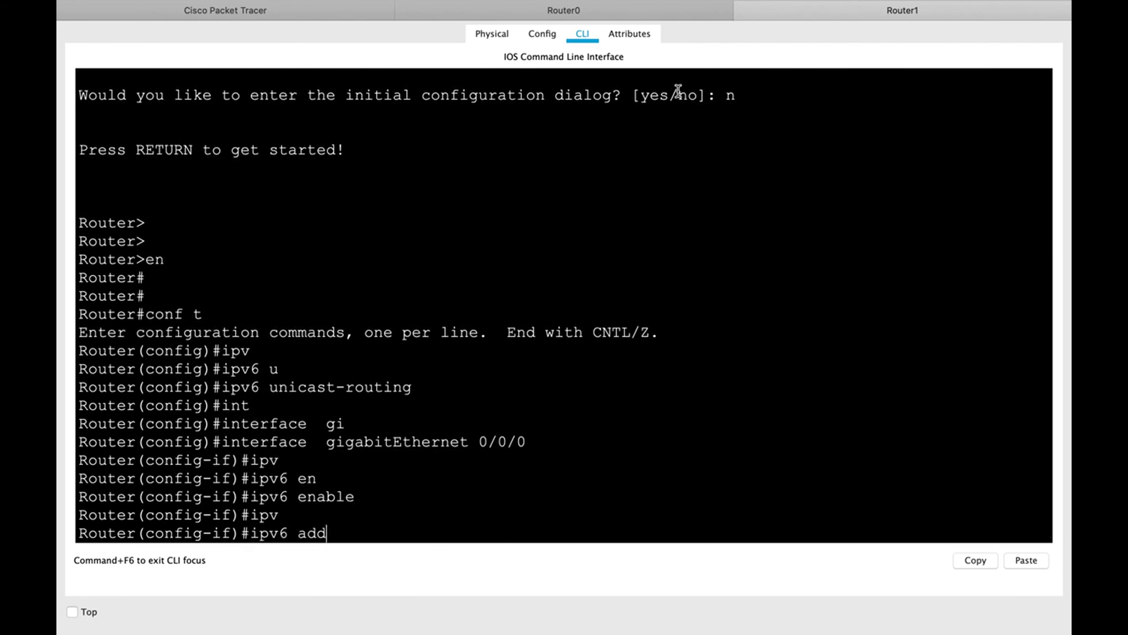
pyautogui.press('Tab')
pyautogui.write('2001')
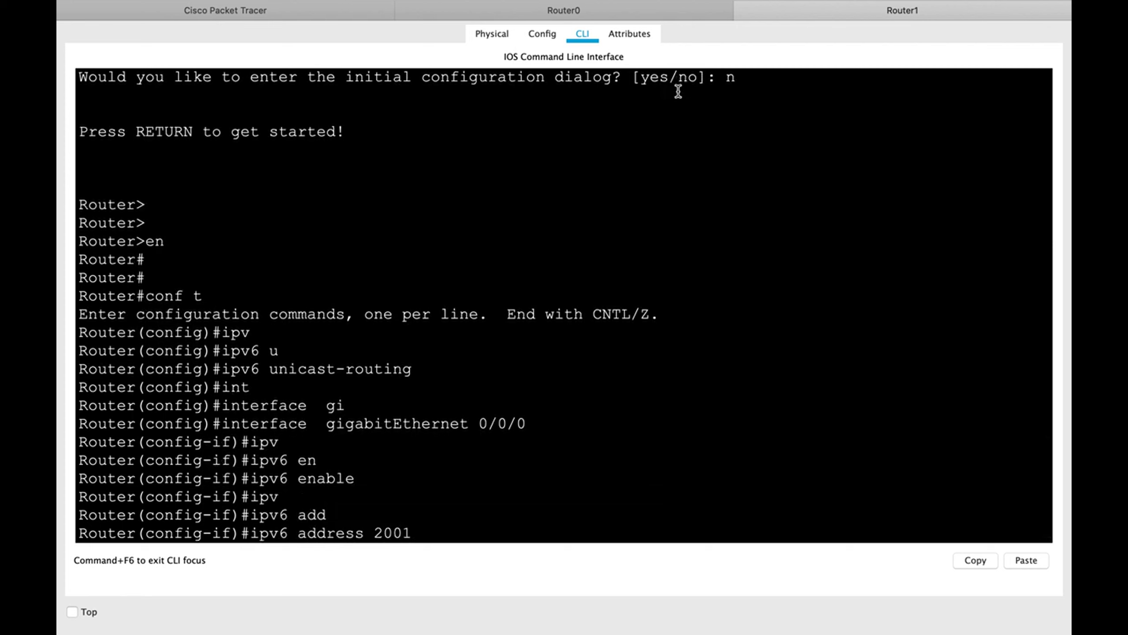
pyautogui.write(':db8:1111:1::2/64')
pyautogui.press('Return')
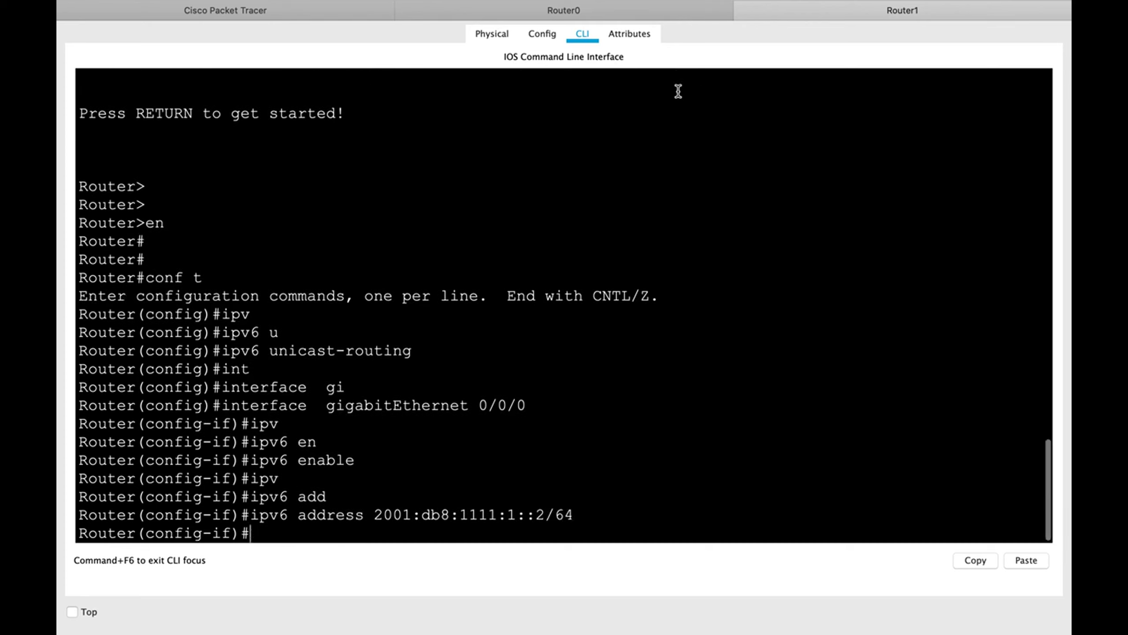
# Step: Bring up Router1's GigabitEthernet 0/0/0 interface with no shutdown
pyautogui.write('no sh')
pyautogui.press('Tab')
pyautogui.press('Return')
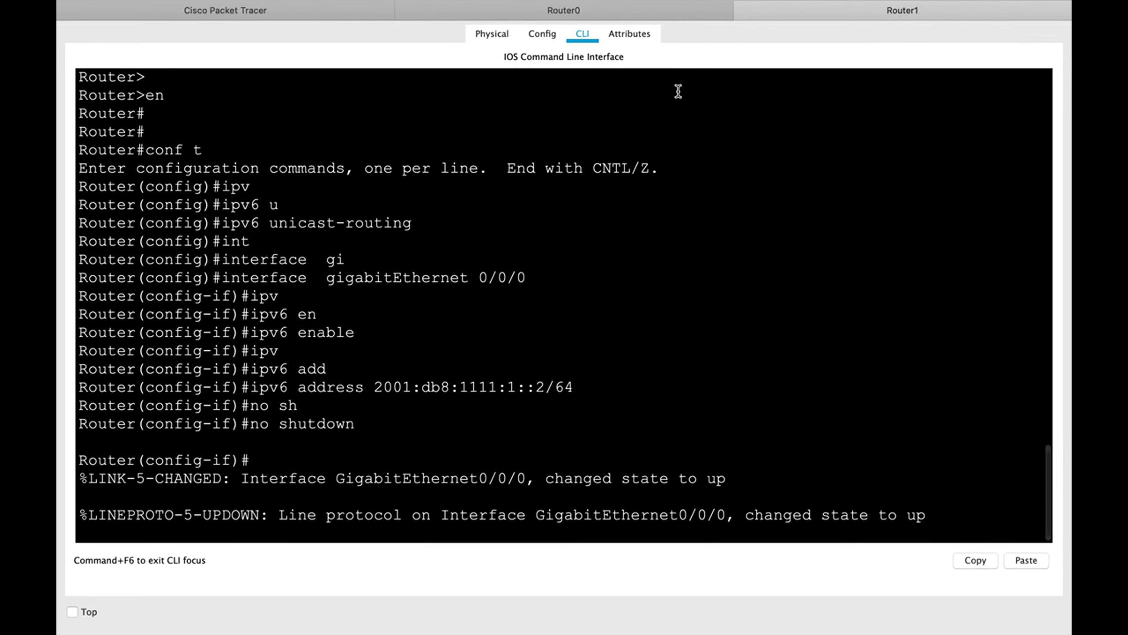
pyautogui.press('Return')
pyautogui.press('Return')
pyautogui.press('Return')
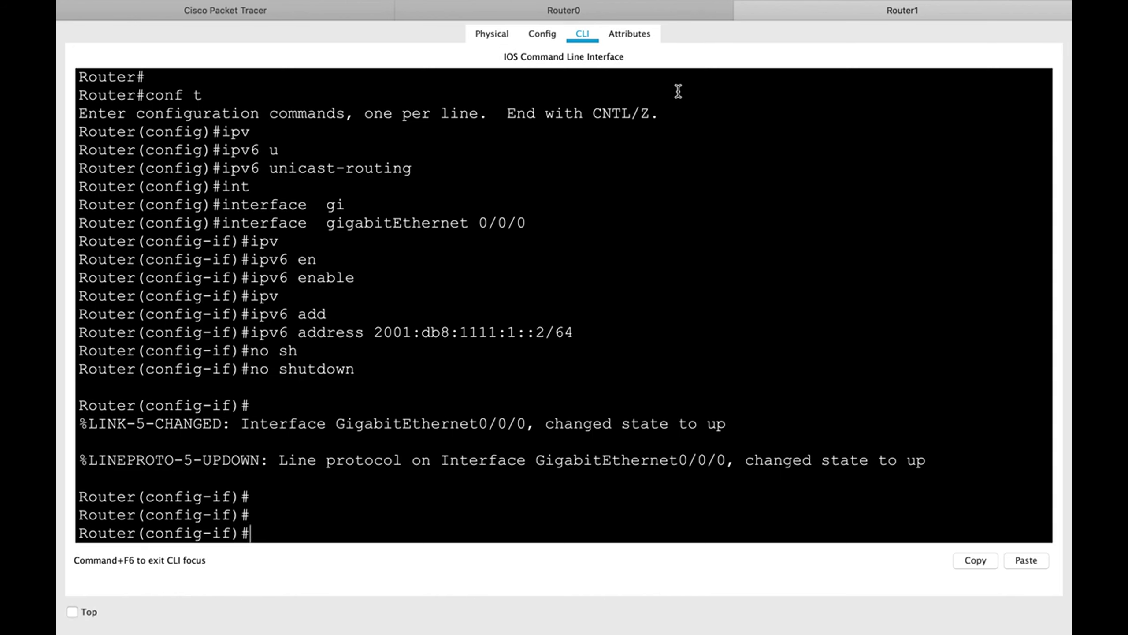
# Step: Return to privileged mode on Router1 and check the interface addresses with show ipv6 interface brief
pyautogui.hotkey('ctrl', 'z')
pyautogui.press('Return')
pyautogui.press('Return')
pyautogui.write('sho')
pyautogui.press('Tab')
pyautogui.write('ipv')
pyautogui.press('Tab')
pyautogui.write('int')
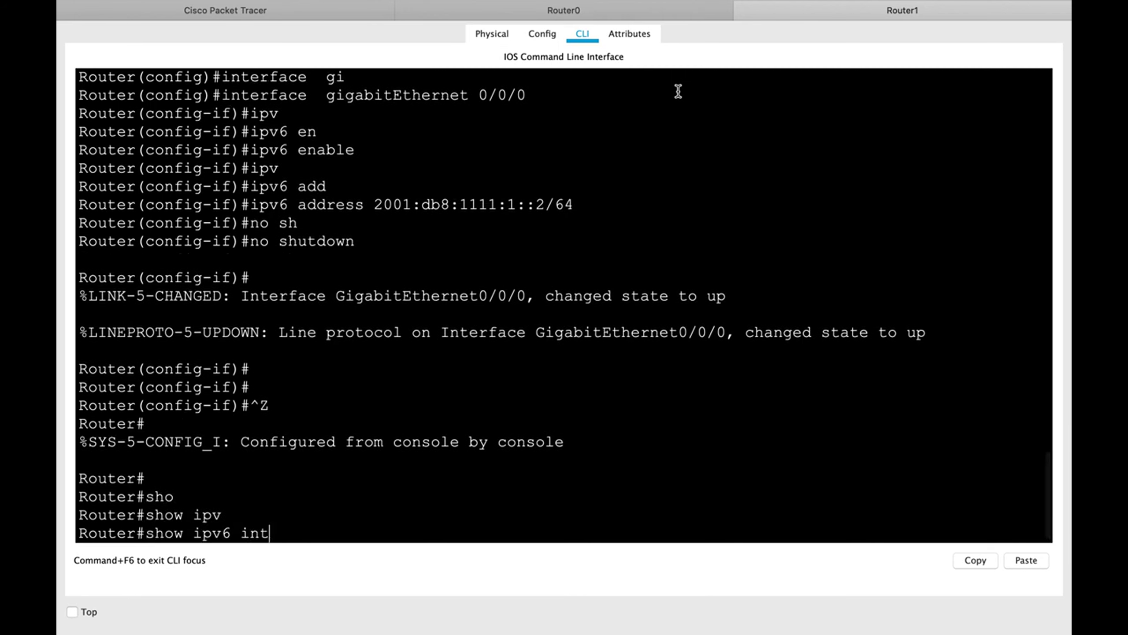
pyautogui.press('Tab')
pyautogui.write('br')
pyautogui.press('Tab')
pyautogui.press('Return')
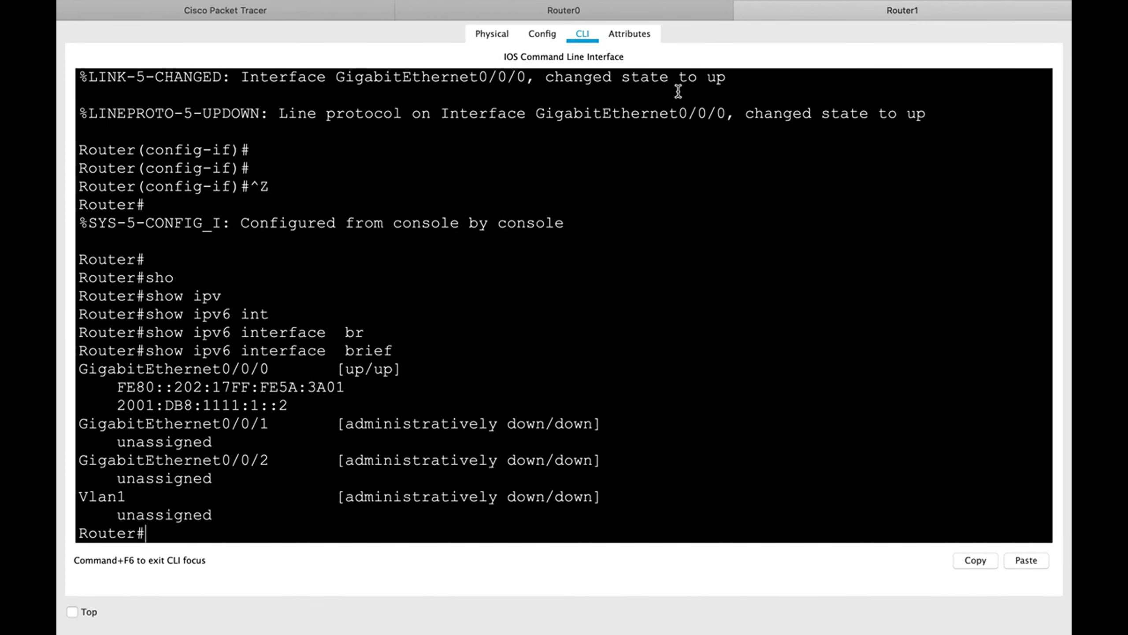
pyautogui.click(306, 405)
pyautogui.moveTo(306, 405); pyautogui.dragTo(115, 405)
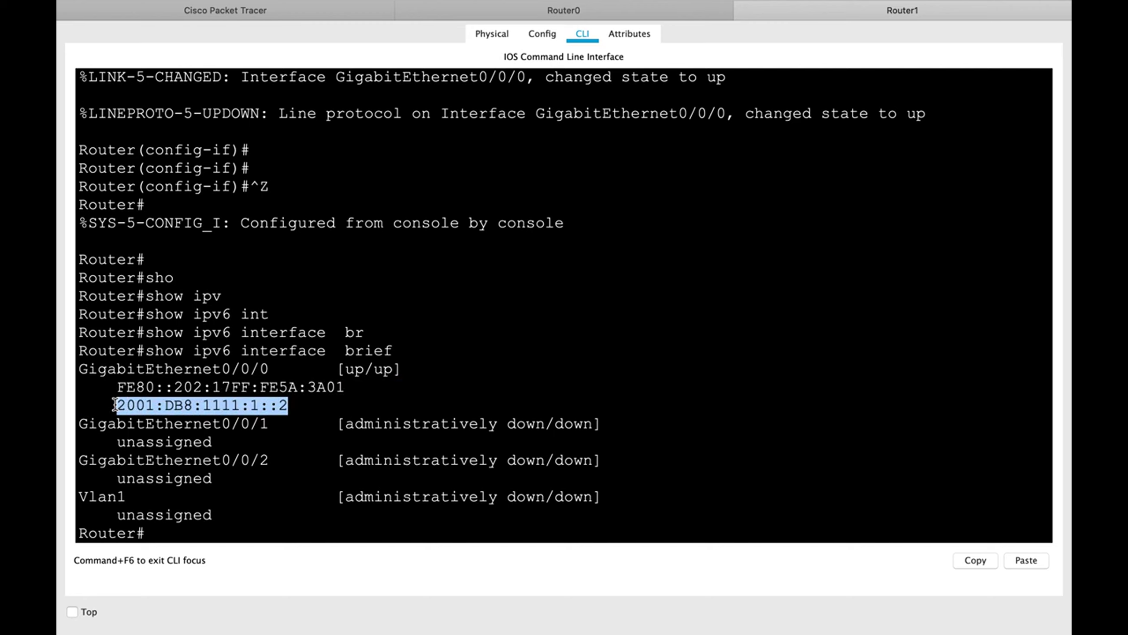
pyautogui.click(377, 407)
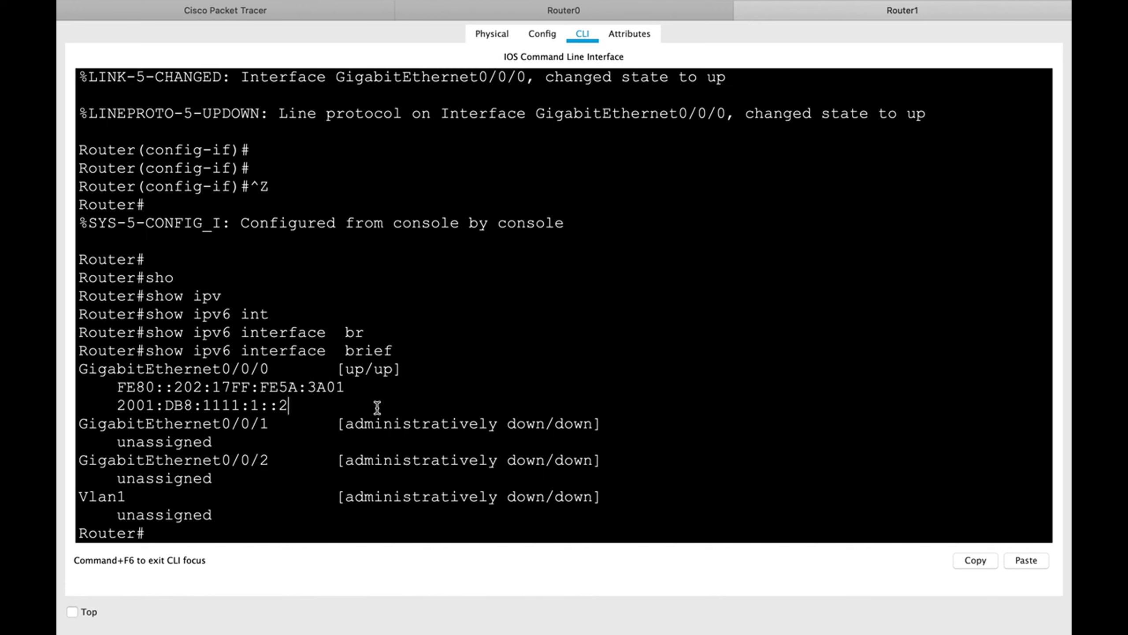
pyautogui.moveTo(280, 369); pyautogui.dragTo(71, 366)
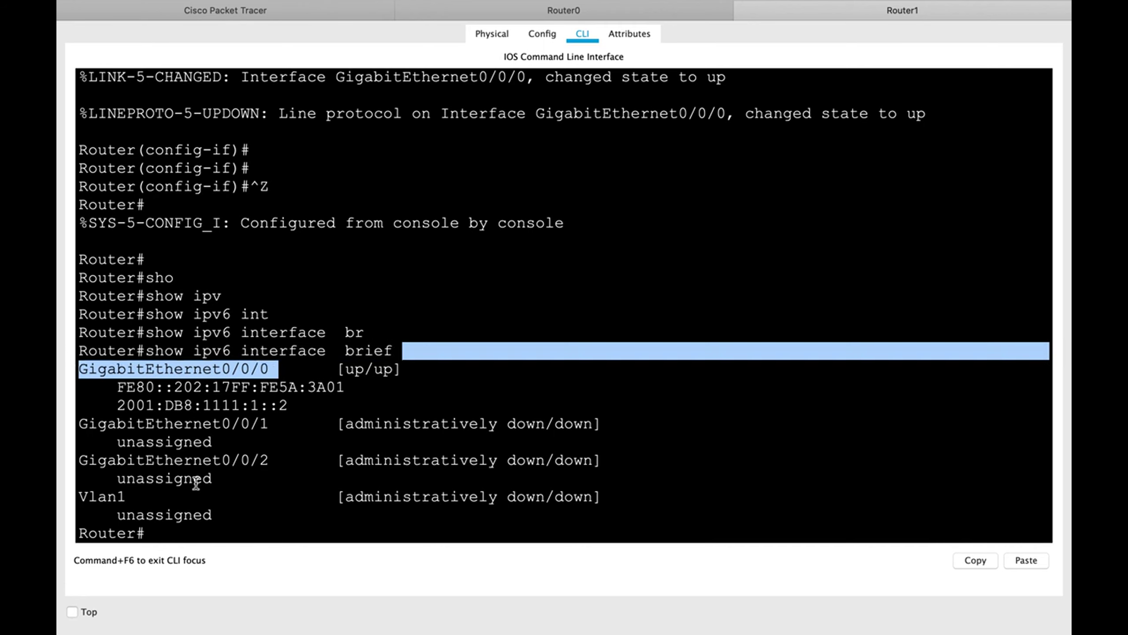
# Step: Display the detailed IPv6 information for Router1's GigabitEthernet 0/0/0 and examine its global unicast address and subnet
pyautogui.click(260, 534)
pyautogui.write('sho')
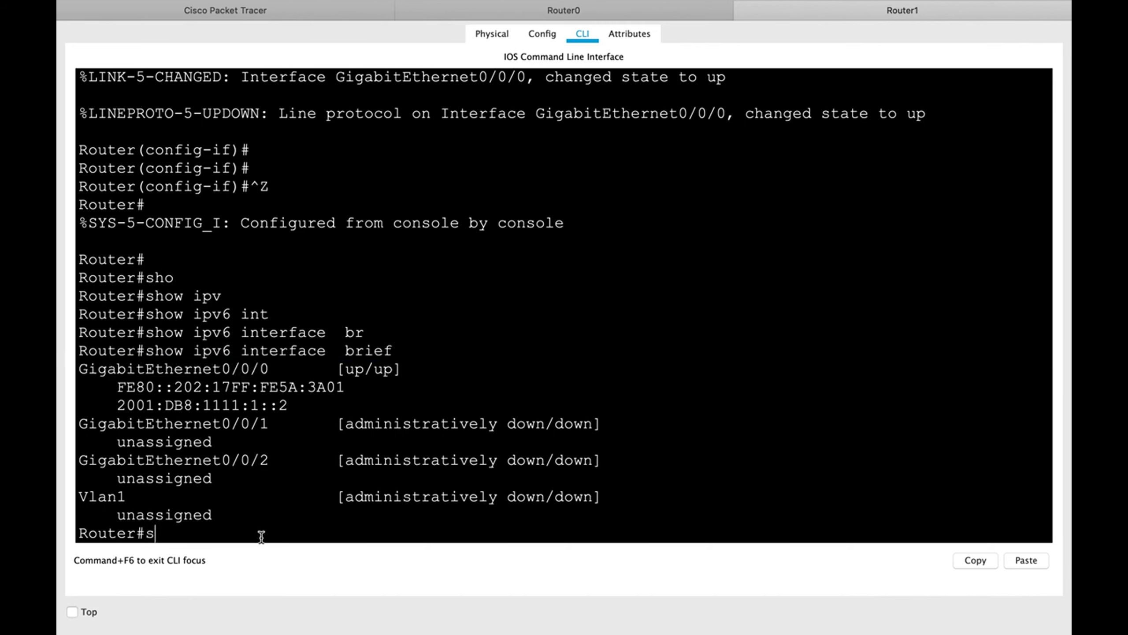
pyautogui.press('Tab')
pyautogui.write('pi')
pyautogui.press('BackSpace')
pyautogui.press('BackSpace')
pyautogui.write('ipv')
pyautogui.press('Tab')
pyautogui.write('int')
pyautogui.press('Tab')
pyautogui.write('gi')
pyautogui.press('Tab')
pyautogui.write('0/0')
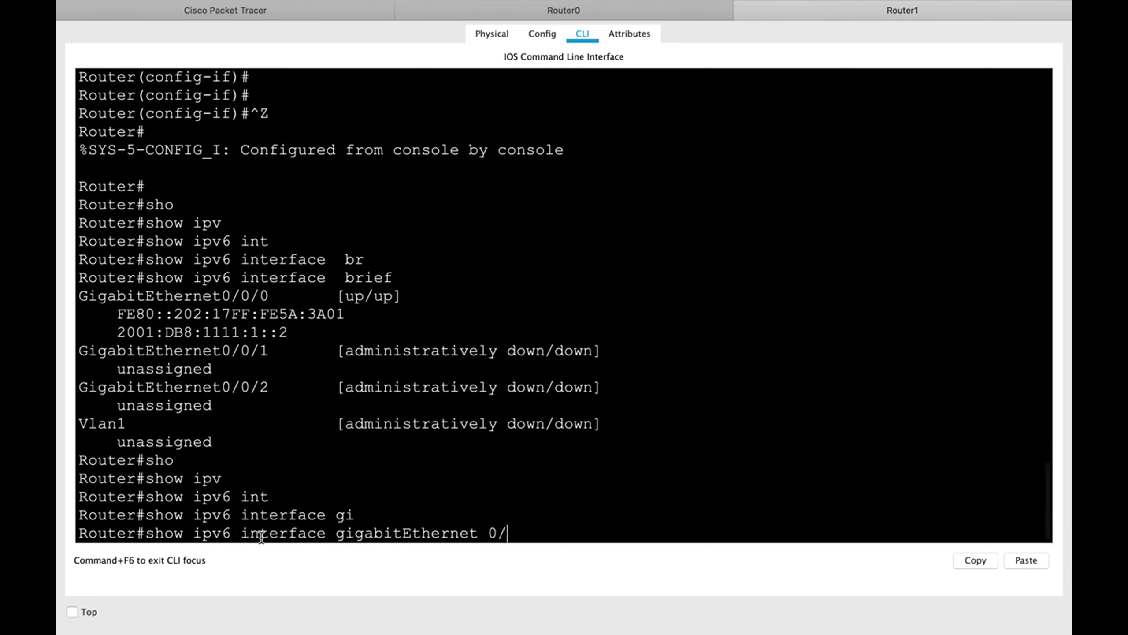
pyautogui.press('BackSpace')
pyautogui.press('BackSpace')
pyautogui.press('BackSpace')
pyautogui.press('BackSpace')
pyautogui.press('BackSpace')
pyautogui.press('BackSpace')
pyautogui.press('BackSpace')
pyautogui.press('BackSpace')
pyautogui.press('BackSpace')
pyautogui.press('BackSpace')
pyautogui.press('BackSpace')
pyautogui.press('BackSpace')
pyautogui.press('BackSpace')
pyautogui.press('BackSpace')
pyautogui.press('BackSpace')
pyautogui.press('BackSpace')
pyautogui.press('BackSpace')
pyautogui.press('BackSpace')
pyautogui.press('BackSpace')
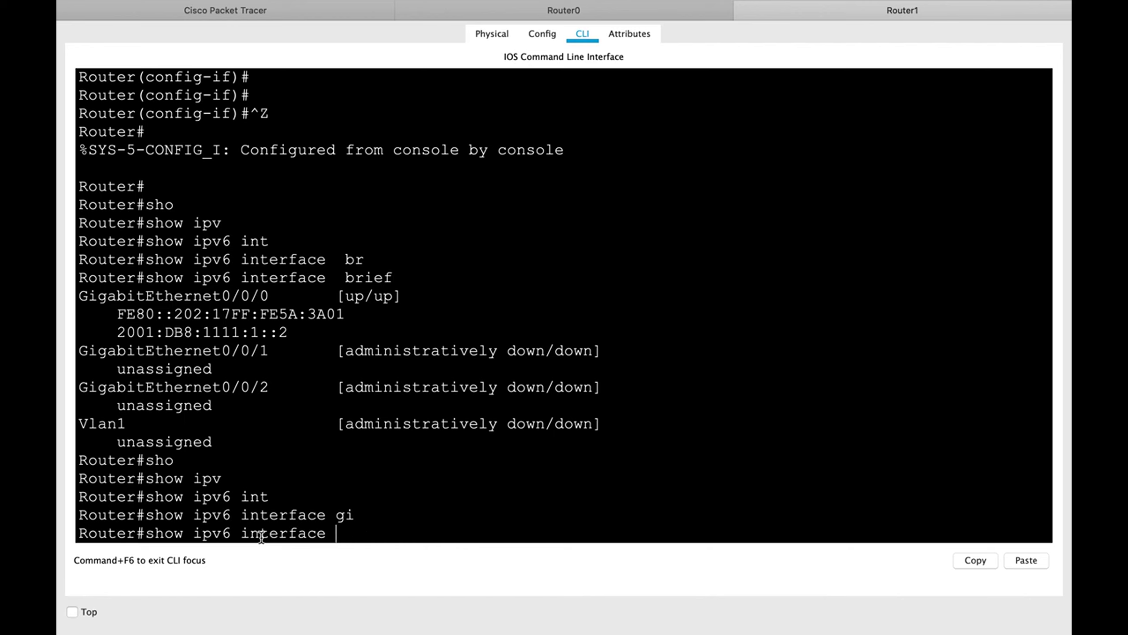
pyautogui.write('gi')
pyautogui.press('Tab')
pyautogui.write('0')
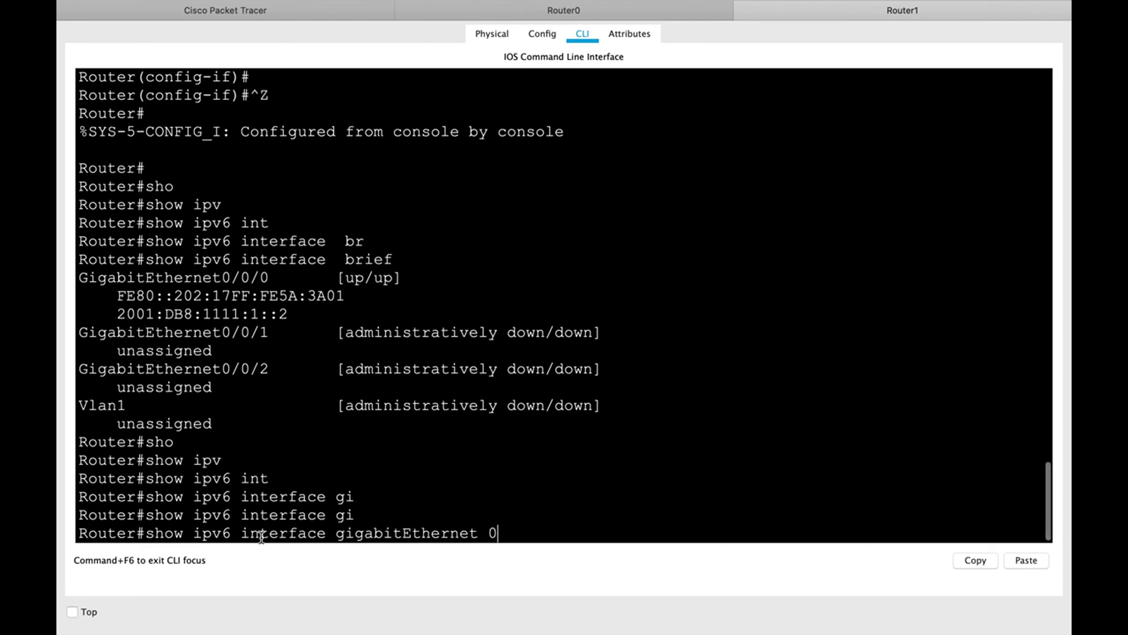
pyautogui.write('/0/0')
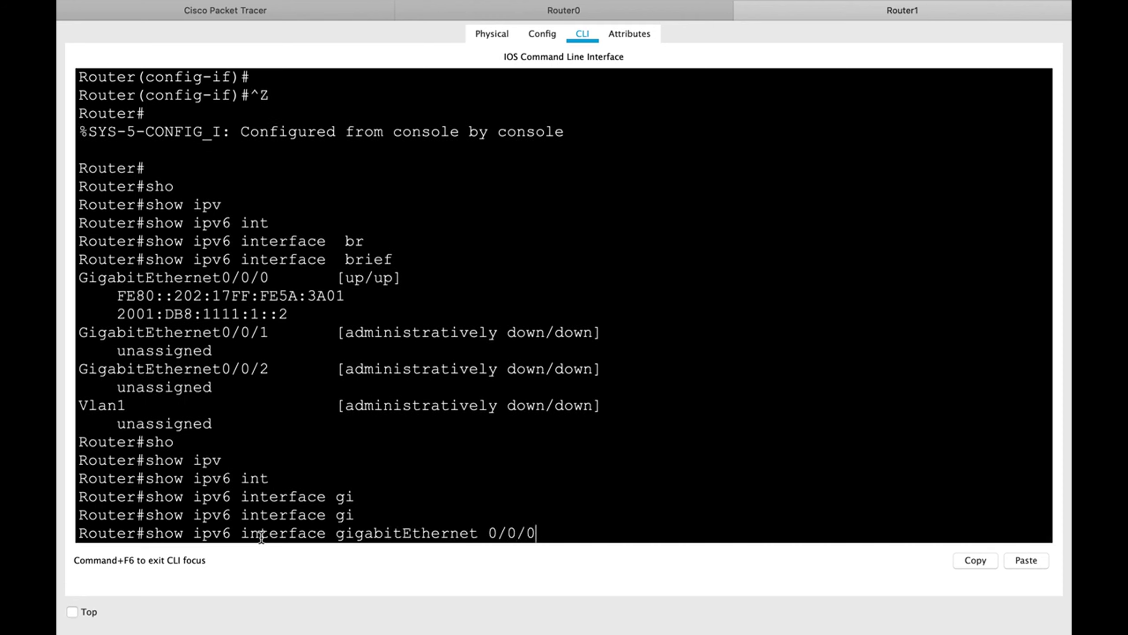
pyautogui.press('Return')
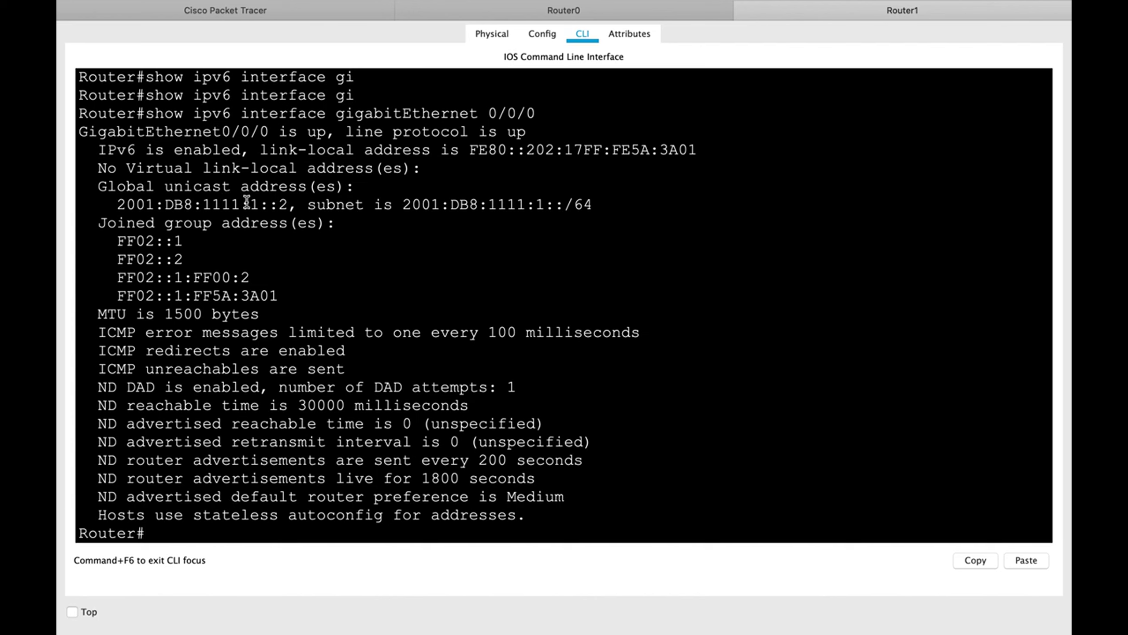
pyautogui.click(287, 207)
pyautogui.moveTo(279, 207); pyautogui.dragTo(110, 203)
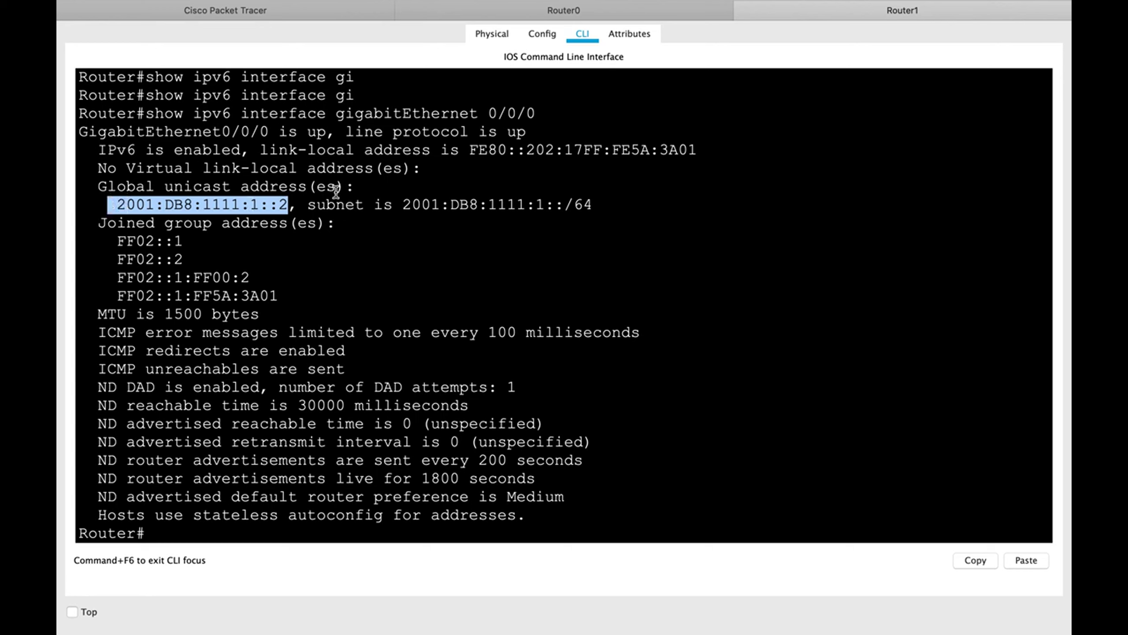
pyautogui.moveTo(603, 203); pyautogui.dragTo(402, 203)
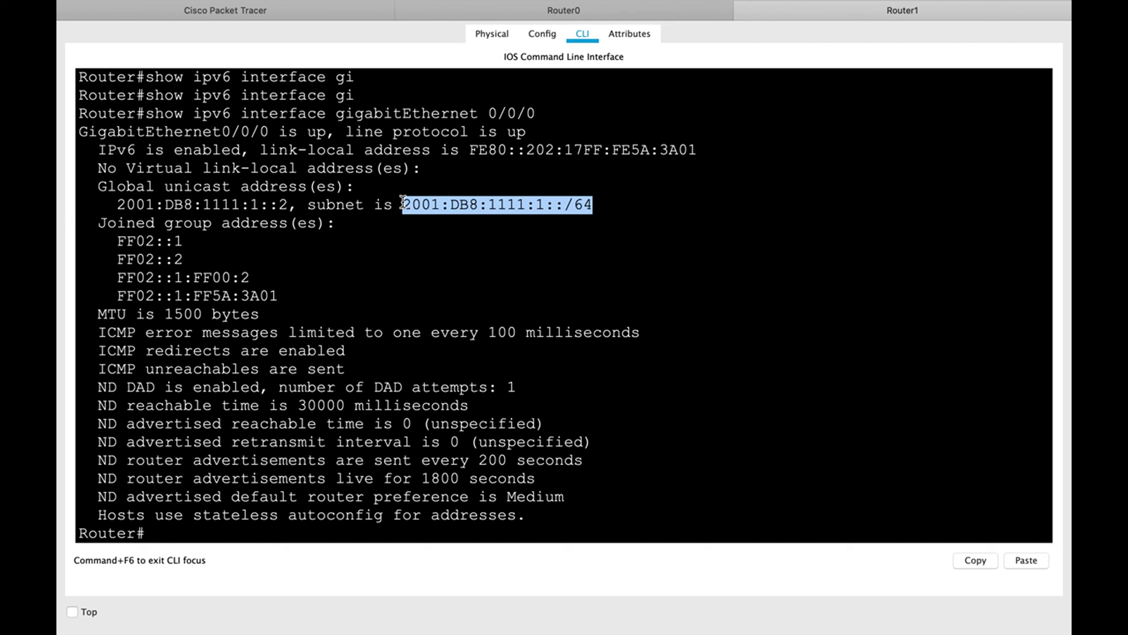
pyautogui.click(442, 243)
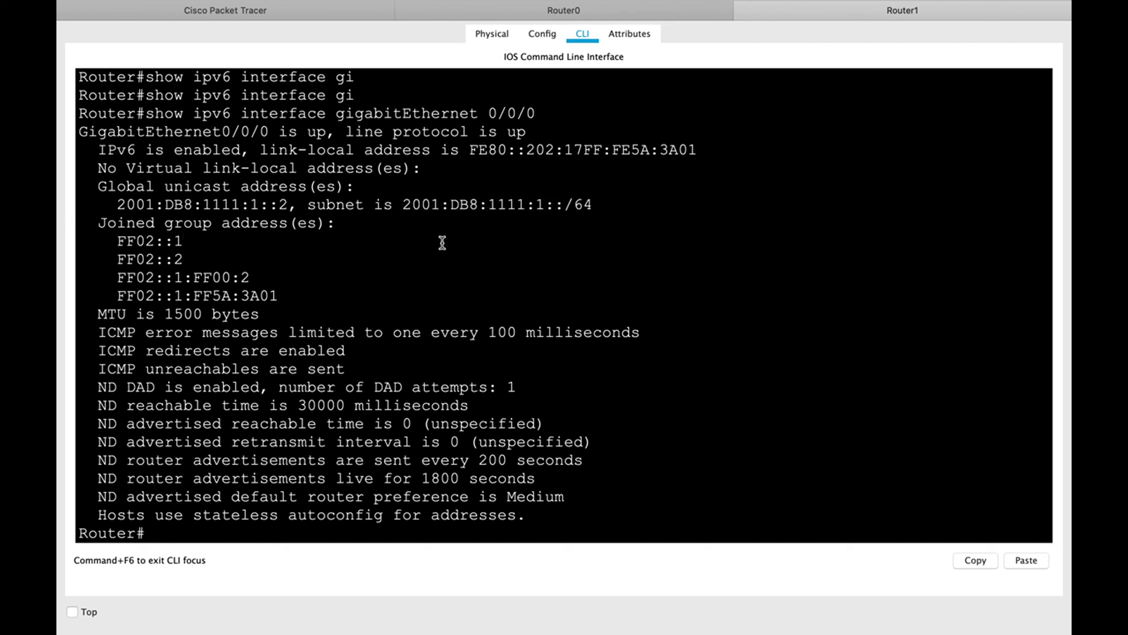
pyautogui.press('Return')
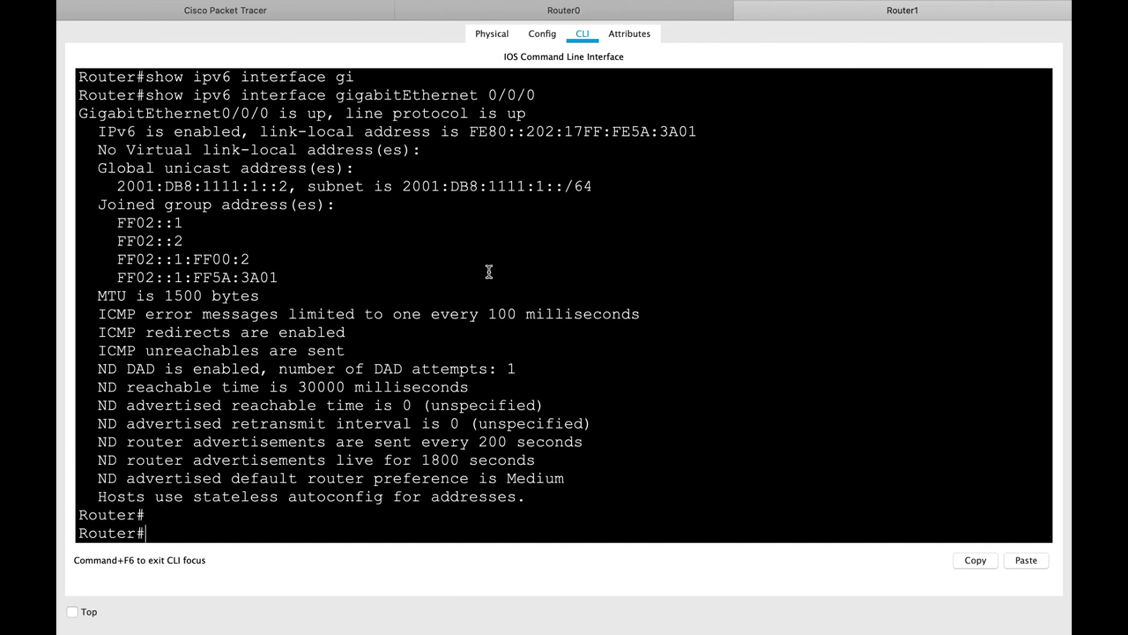
# Step: Enter configuration mode for Router1's GigabitEthernet 0/0/0 interface
pyautogui.write('conf t')
pyautogui.press('Return')
pyautogui.write('int')
pyautogui.press('Tab')
pyautogui.write('gi')
pyautogui.press('Tab')
pyautogui.write('0/0/0')
pyautogui.press('Return')
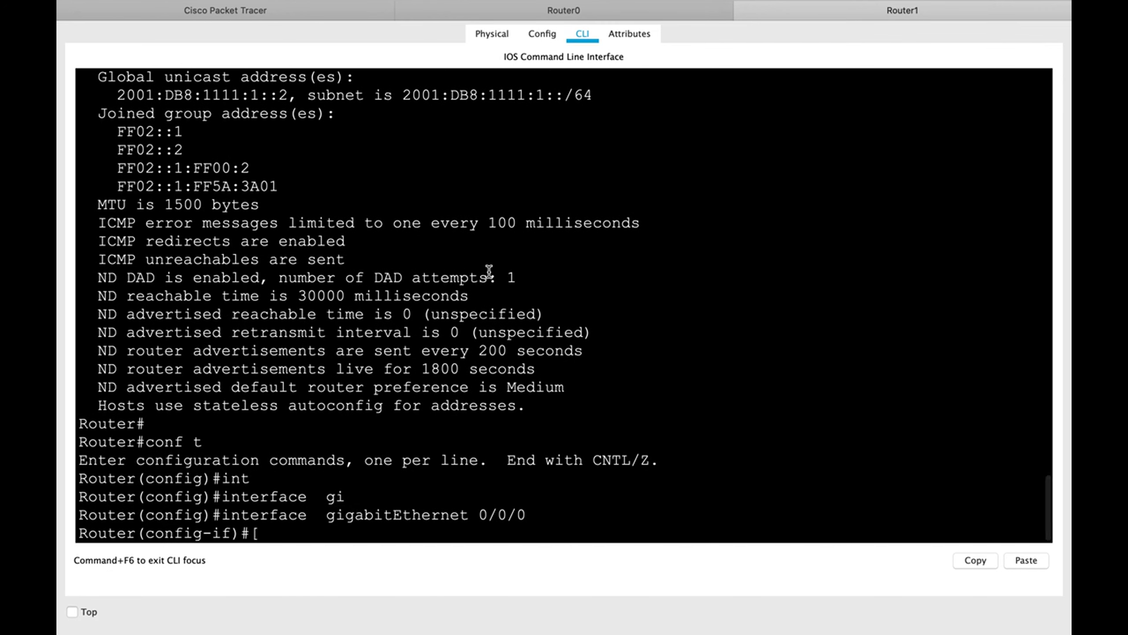
# Step: Assign the IPv6 address 2002:db8:2222:2::/64 with the eui-64 option to Router1's GigabitEthernet 0/0/0 interface
pyautogui.write('ipv')
pyautogui.press('Tab')
pyautogui.write('add')
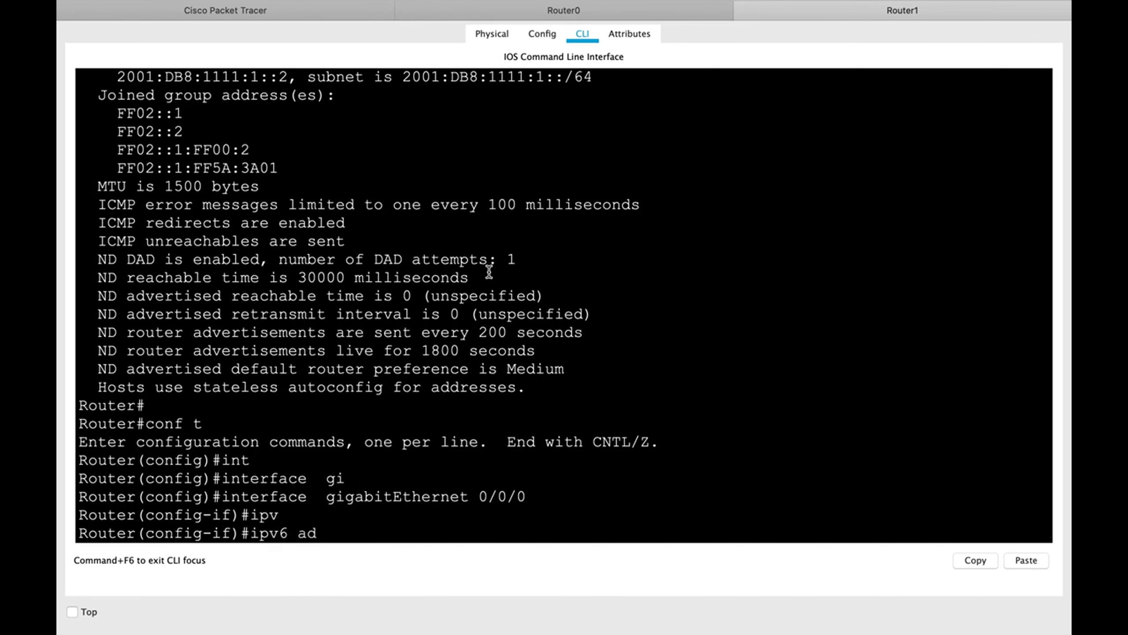
pyautogui.press('Tab')
pyautogui.write('2002')
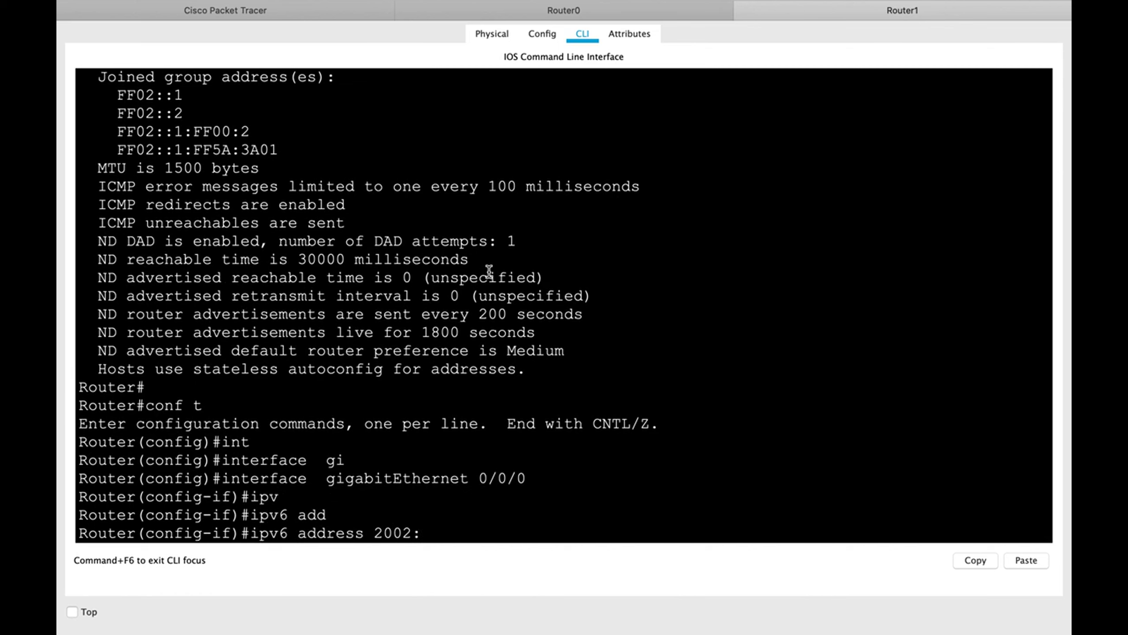
pyautogui.write(':db8:2222:2::/64 eu')
pyautogui.press('Tab')
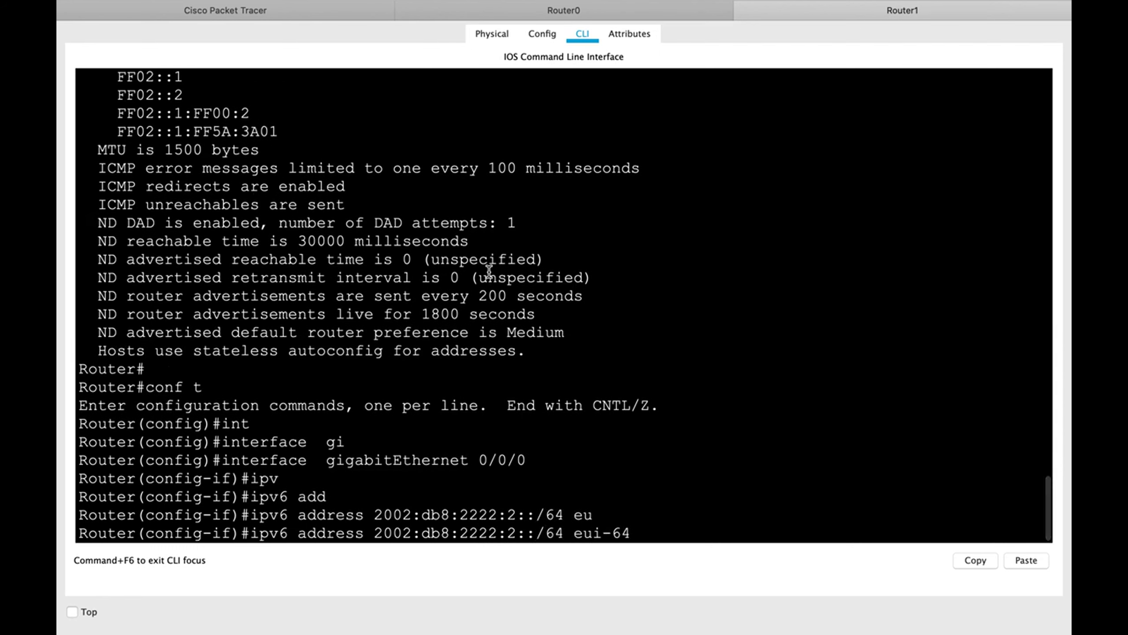
pyautogui.press('Return')
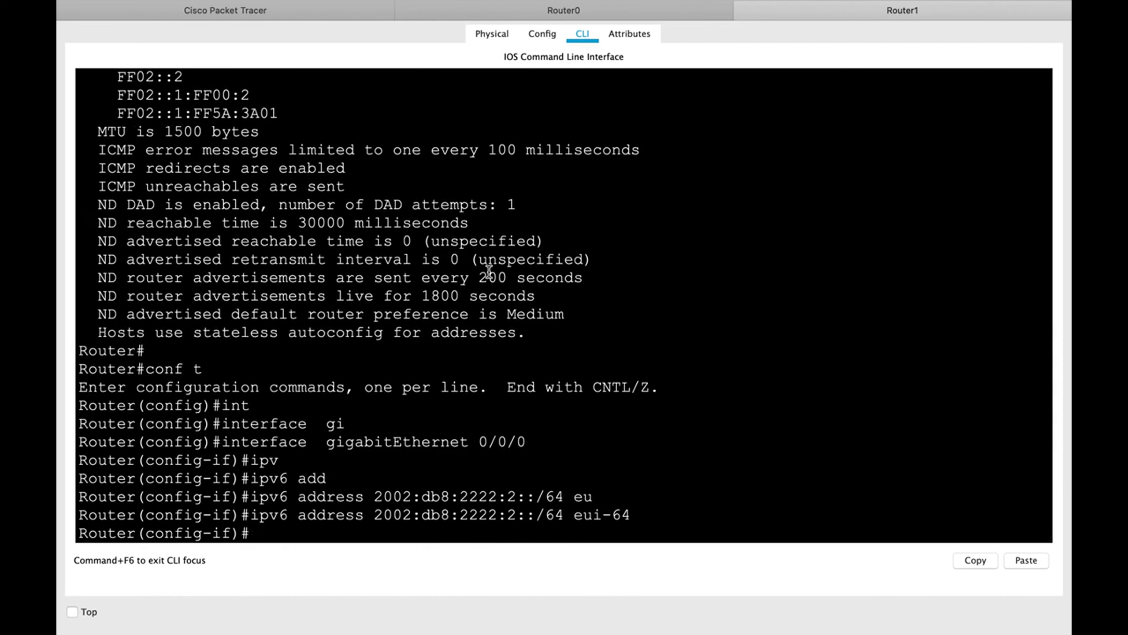
# Step: Return to privileged mode, show the running configuration and examine the eui-64 address line under GigabitEthernet0/0/0
pyautogui.hotkey('ctrl', 'z')
pyautogui.press('Return')
pyautogui.write('sho')
pyautogui.press('Tab')
pyautogui.write('ru')
pyautogui.press('Tab')
pyautogui.press('Return')
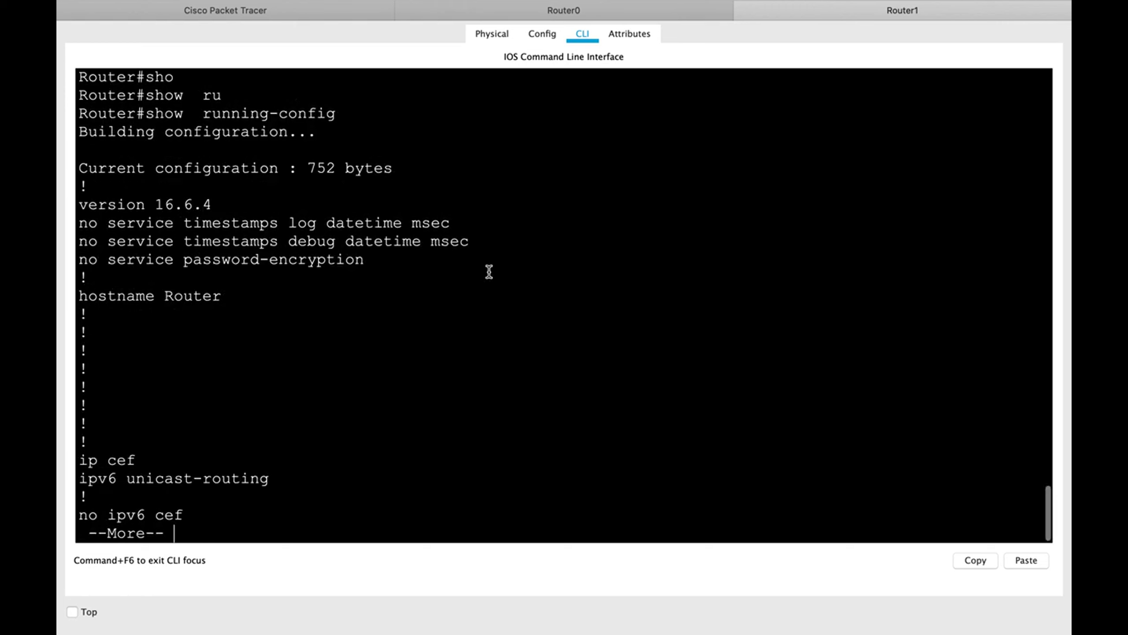
pyautogui.press('space')
pyautogui.press('space')
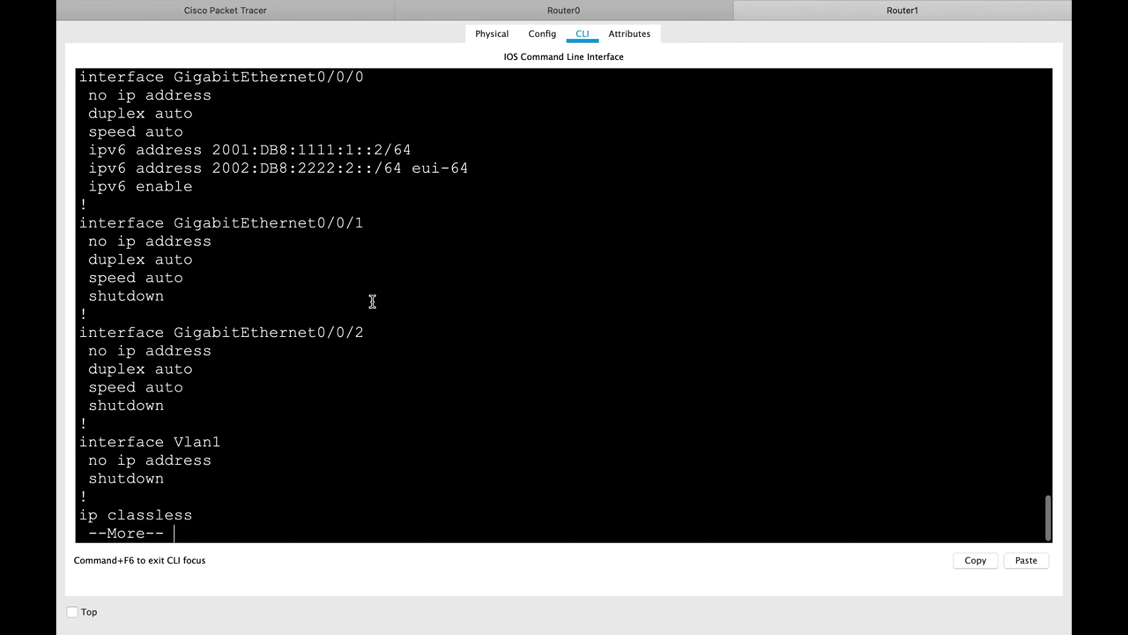
pyautogui.moveTo(470, 167); pyautogui.dragTo(83, 163)
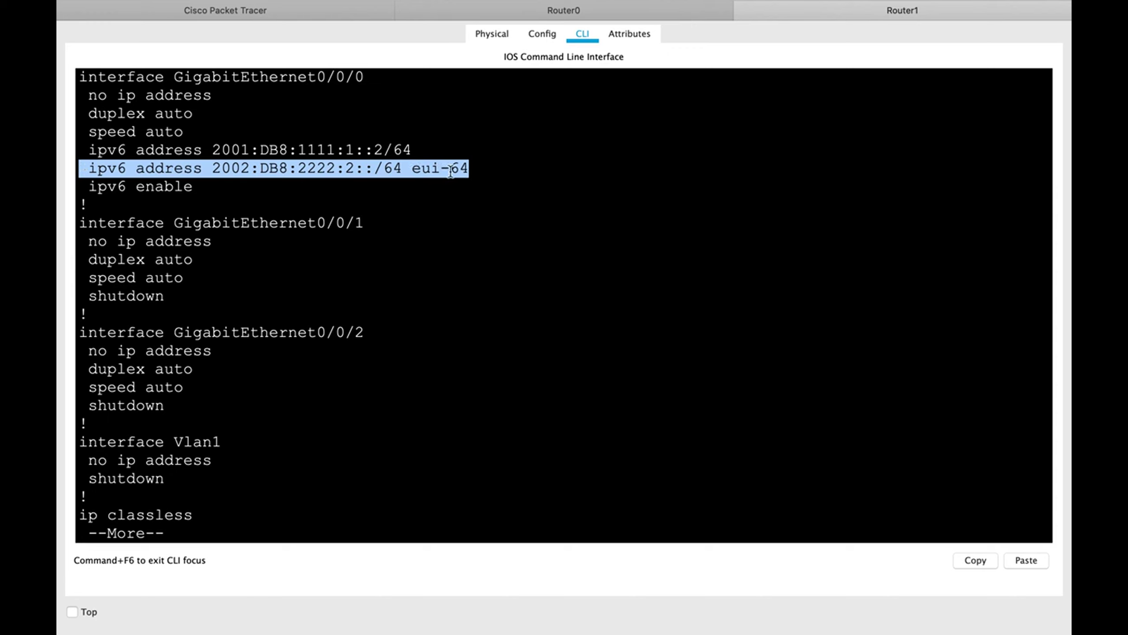
# Step: Leave the running configuration listing and display the interface addresses with show ipv6 interface brief
pyautogui.write('qsho')
pyautogui.press('Tab')
pyautogui.write('ipv')
pyautogui.press('Tab')
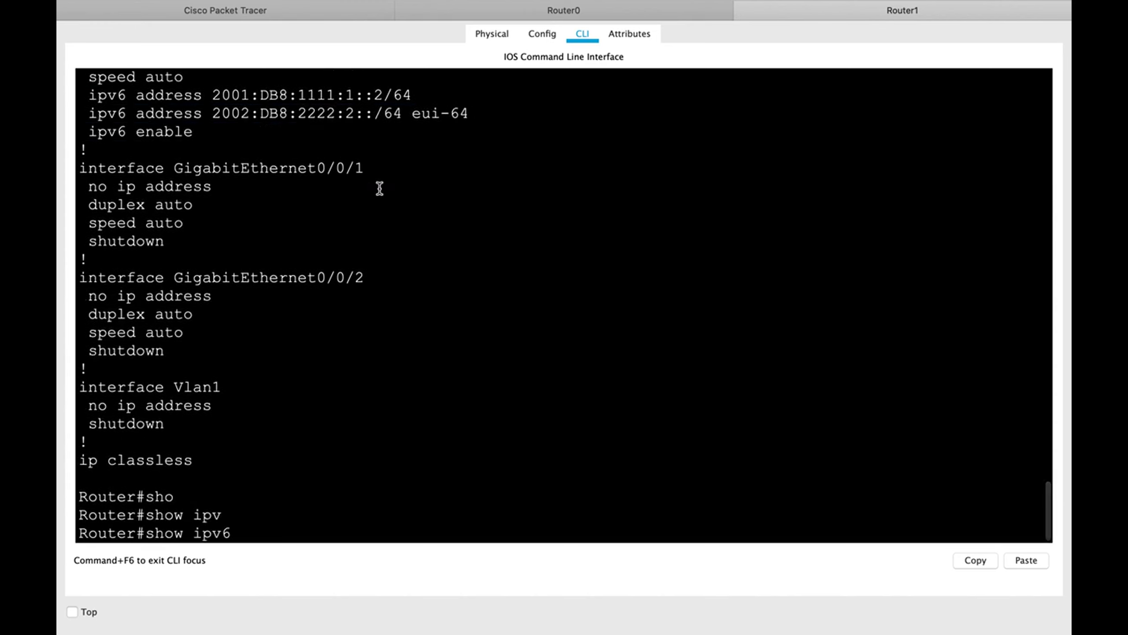
pyautogui.write('int')
pyautogui.press('Tab')
pyautogui.write('br')
pyautogui.press('Tab')
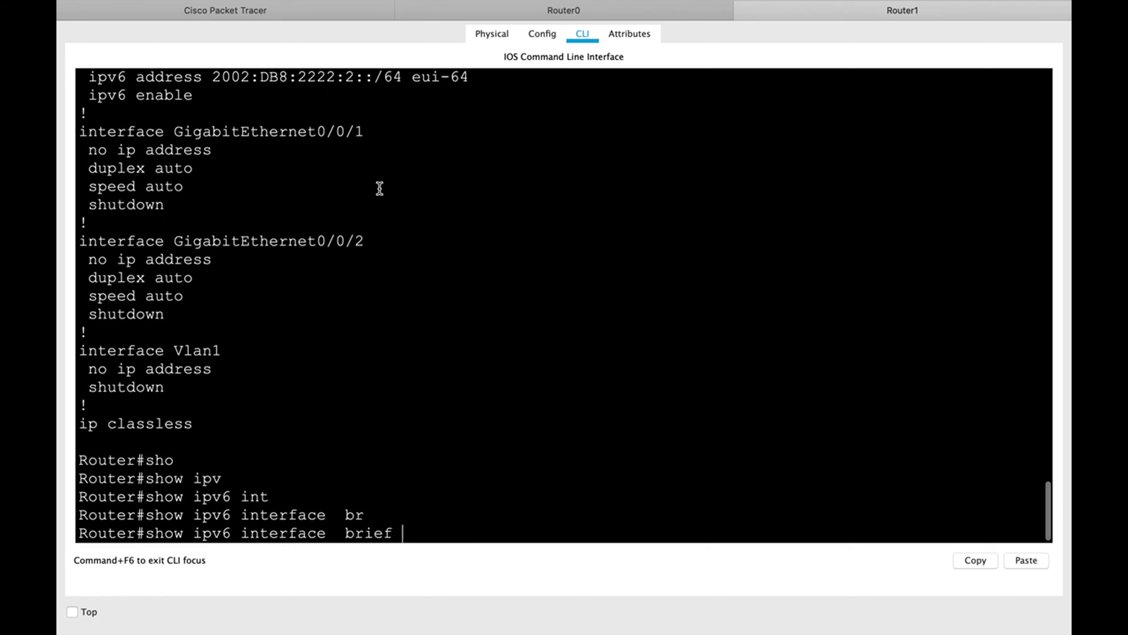
pyautogui.press('Return')
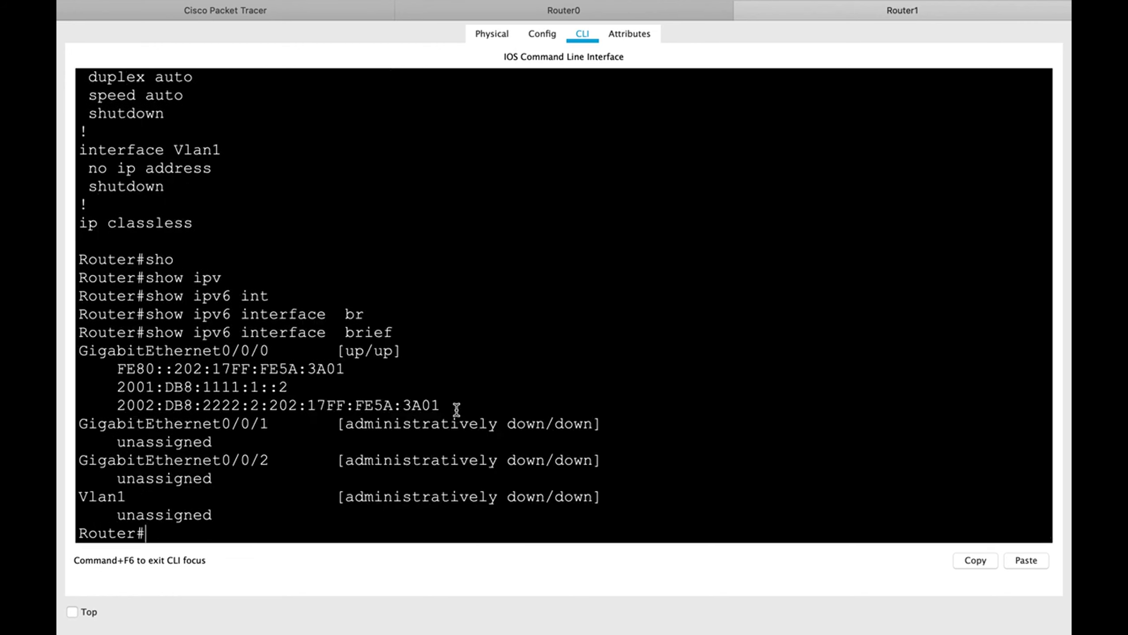
# Step: Examine GigabitEthernet0/0/0's EUI-64 generated address in the brief listing, including its inserted FF:FE portion
pyautogui.moveTo(439, 406); pyautogui.dragTo(118, 403)
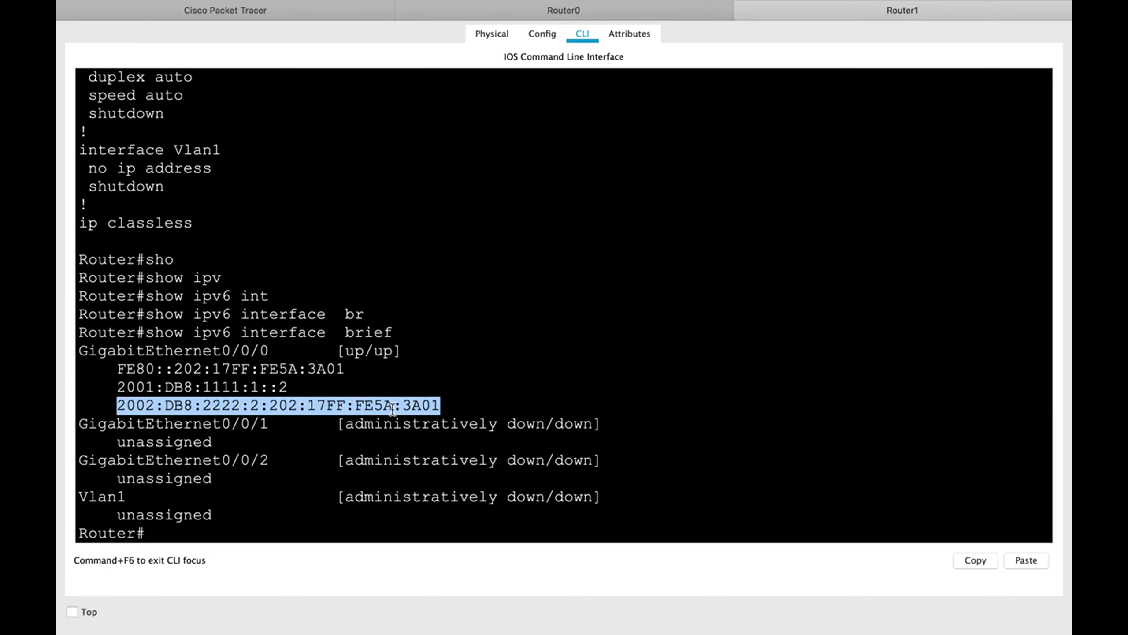
pyautogui.moveTo(375, 403); pyautogui.dragTo(324, 405)
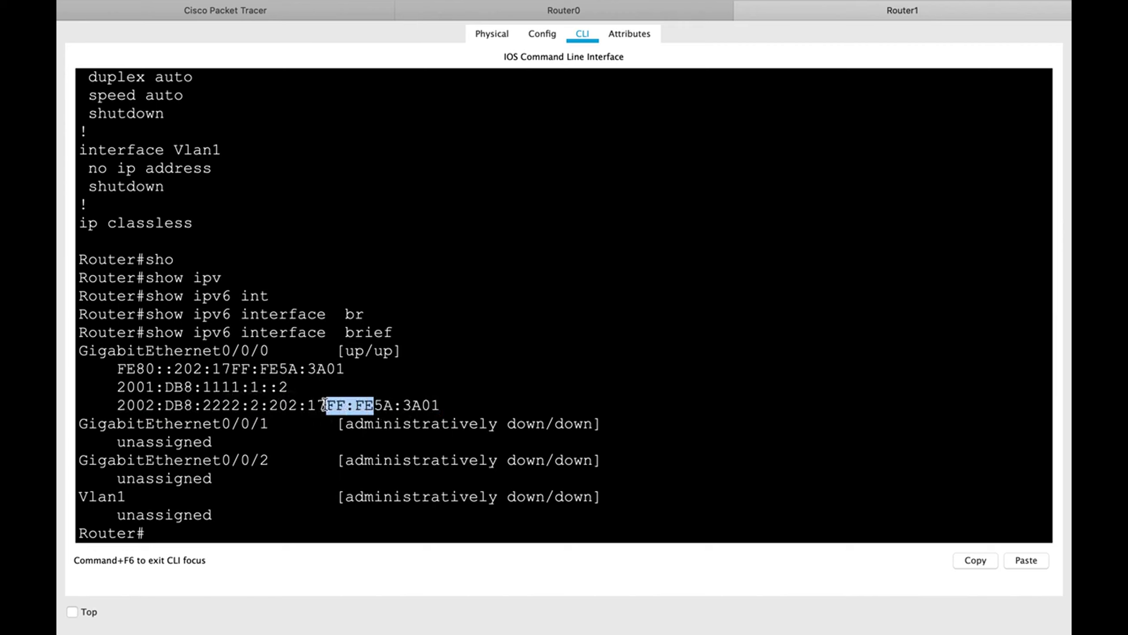
pyautogui.click(471, 377)
pyautogui.press('Return')
pyautogui.press('Return')
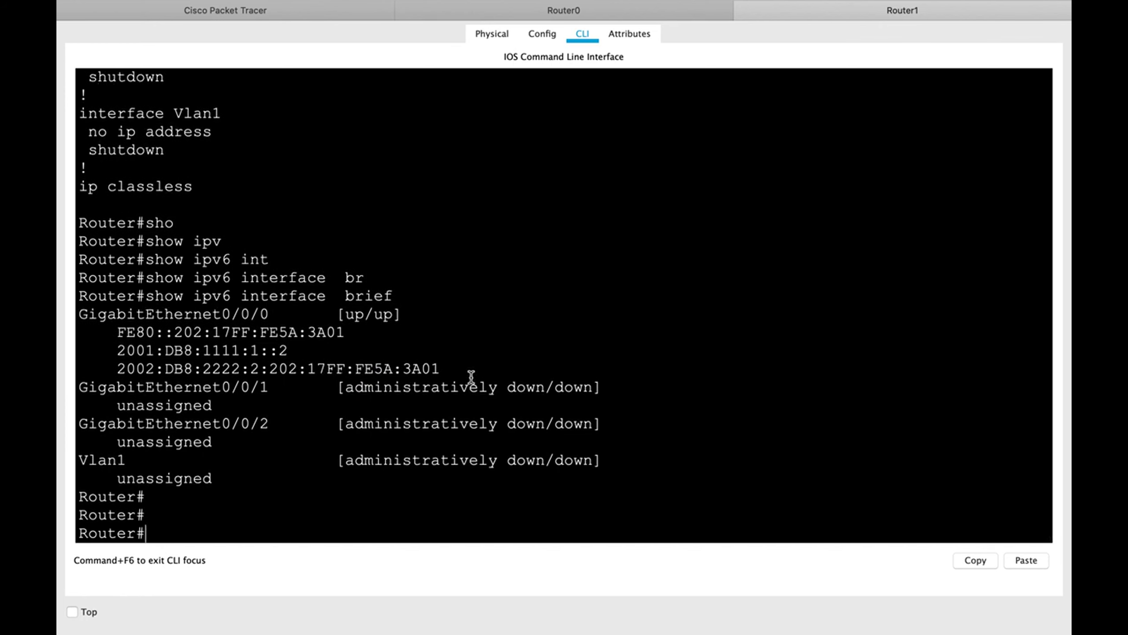
# Step: Display the detailed IPv6 information for Router1's GigabitEthernet 0/0/0 interface
pyautogui.write('sho')
pyautogui.press('Tab')
pyautogui.write('ipv')
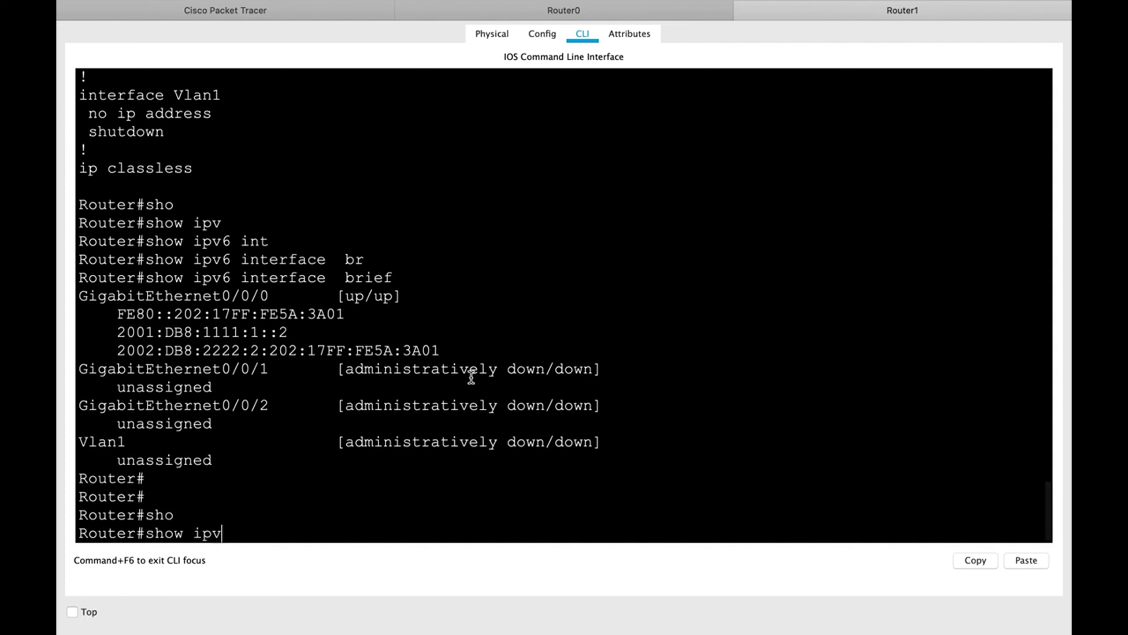
pyautogui.press('Tab')
pyautogui.write('int')
pyautogui.press('Tab')
pyautogui.write('gi')
pyautogui.press('Tab')
pyautogui.write('0/0/0')
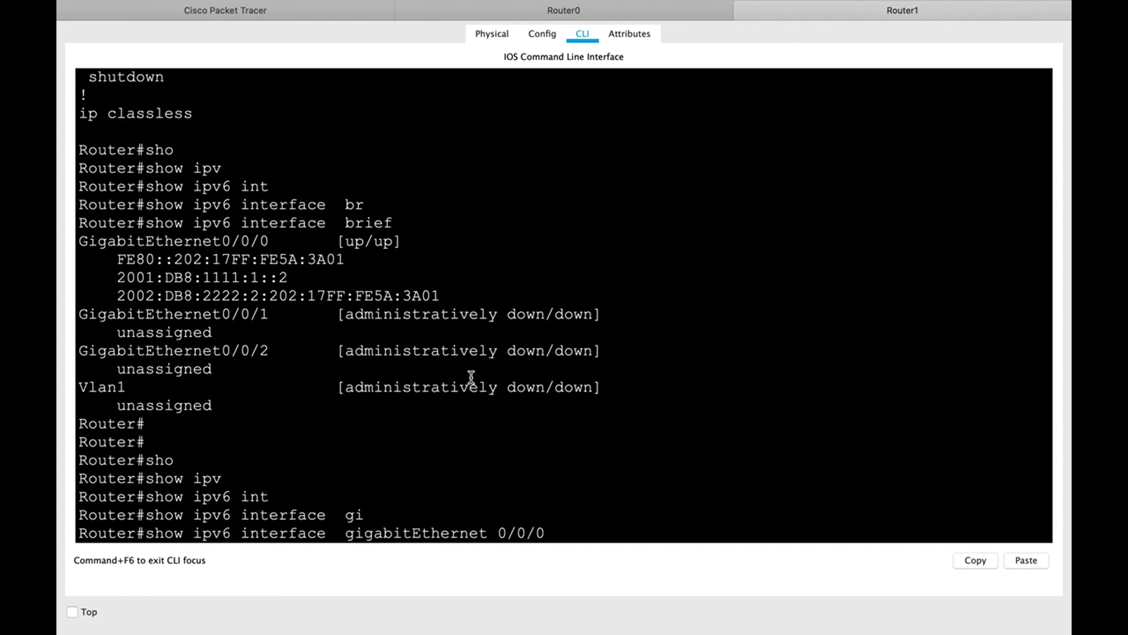
pyautogui.press('Return')
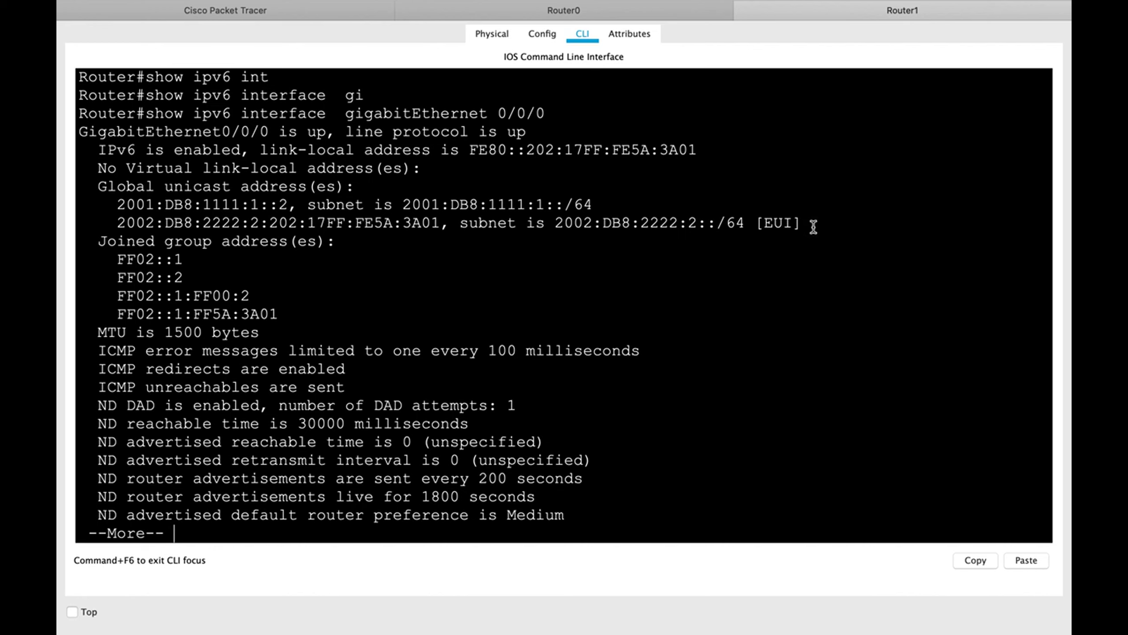
# Step: Examine the EUI-marked subnet and its full global unicast address, then finish the detailed listing
pyautogui.moveTo(813, 226); pyautogui.dragTo(553, 223)
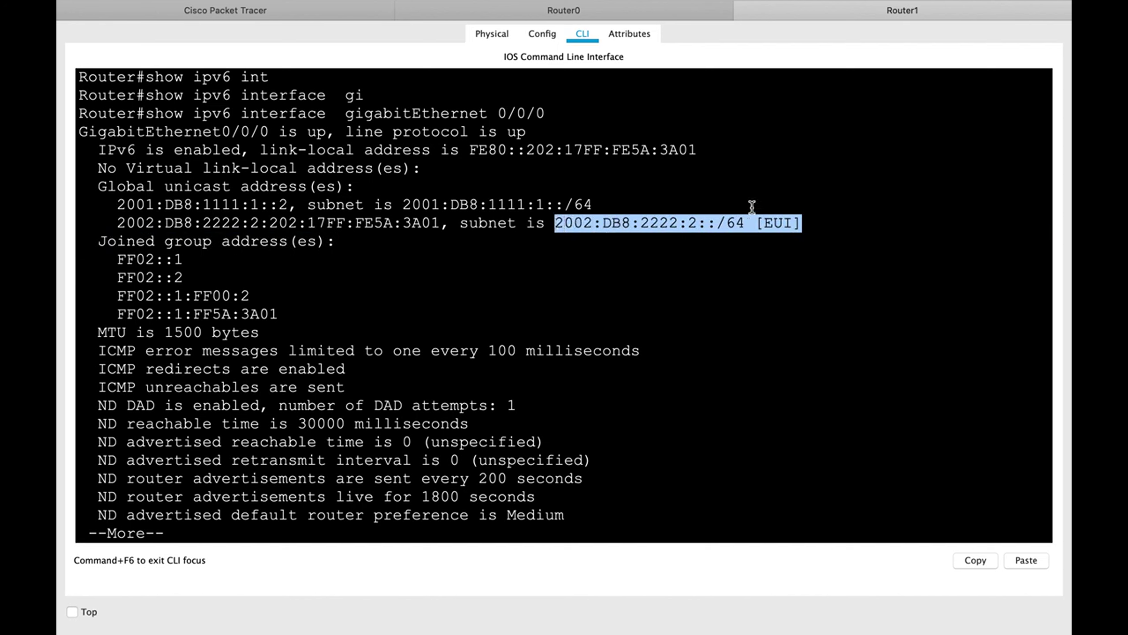
pyautogui.click(792, 223)
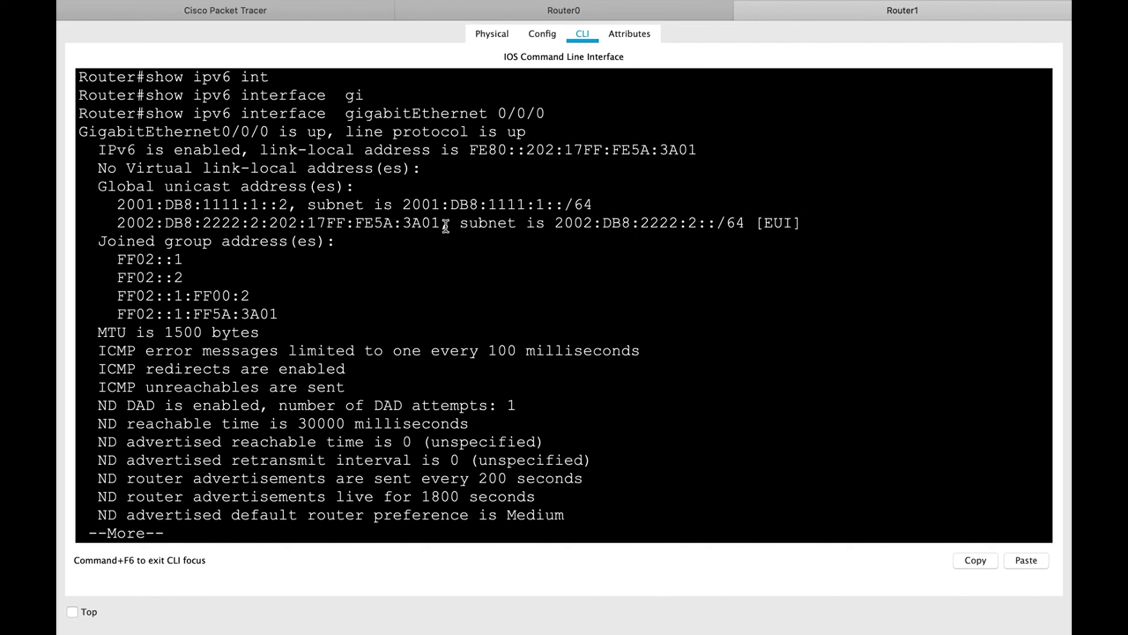
pyautogui.moveTo(440, 223); pyautogui.dragTo(116, 219)
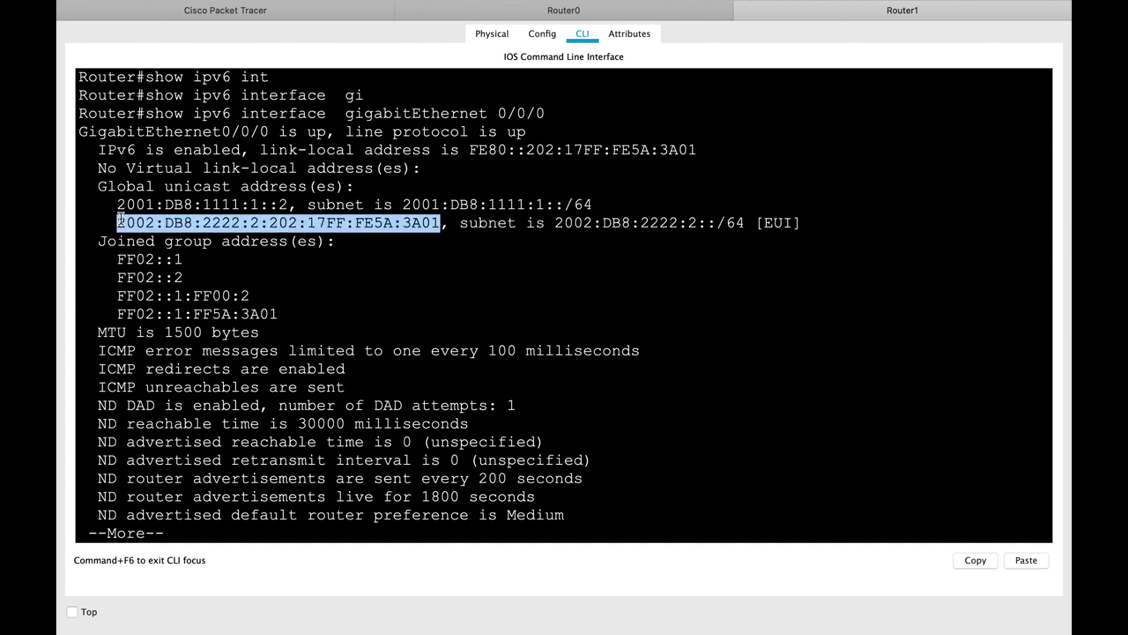
pyautogui.click(402, 274)
pyautogui.press('Return')
pyautogui.press('Return')
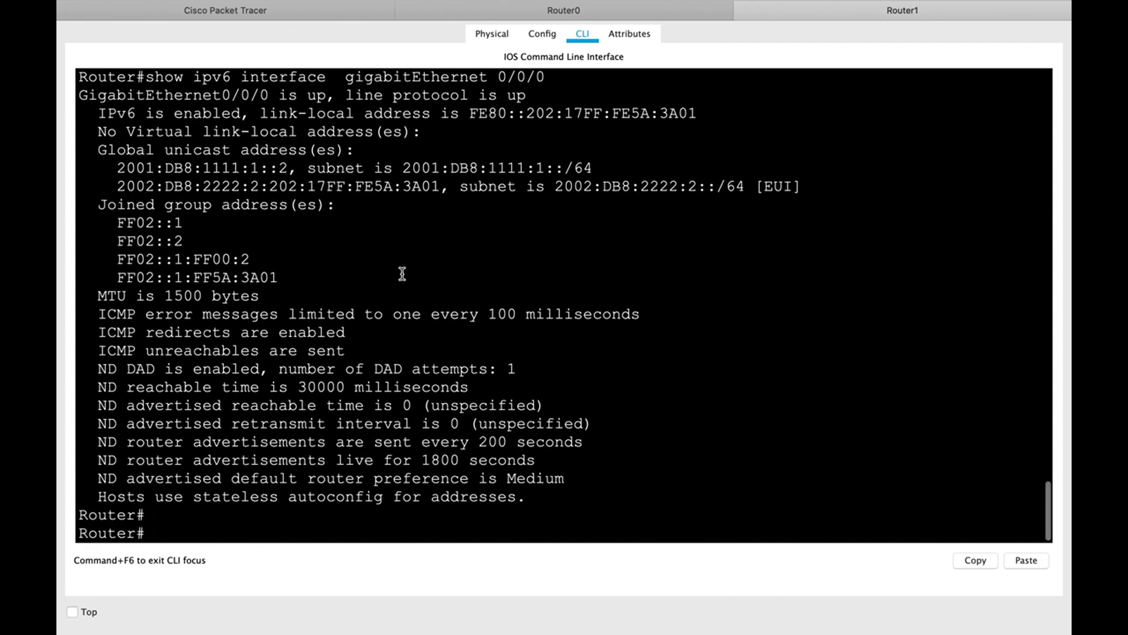
# Step: Enter configuration mode for Router1's GigabitEthernet 0/0/0 interface and begin an IPv6 address command
pyautogui.write('conf t')
pyautogui.press('Return')
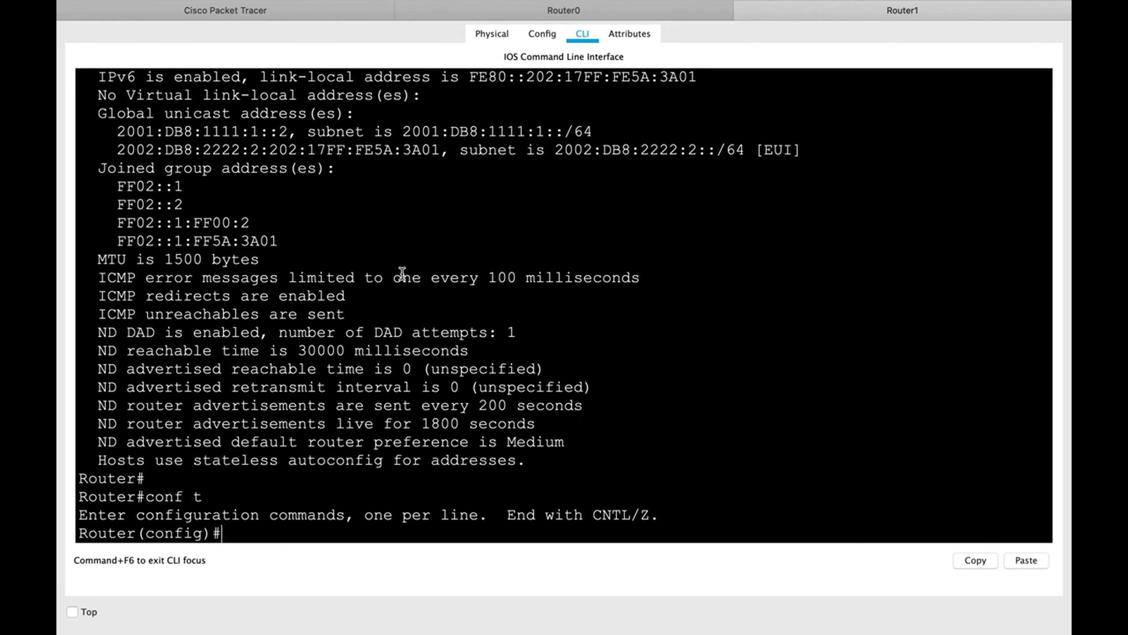
pyautogui.write('int')
pyautogui.press('Tab')
pyautogui.write('gi')
pyautogui.press('Tab')
pyautogui.write('0/0/0')
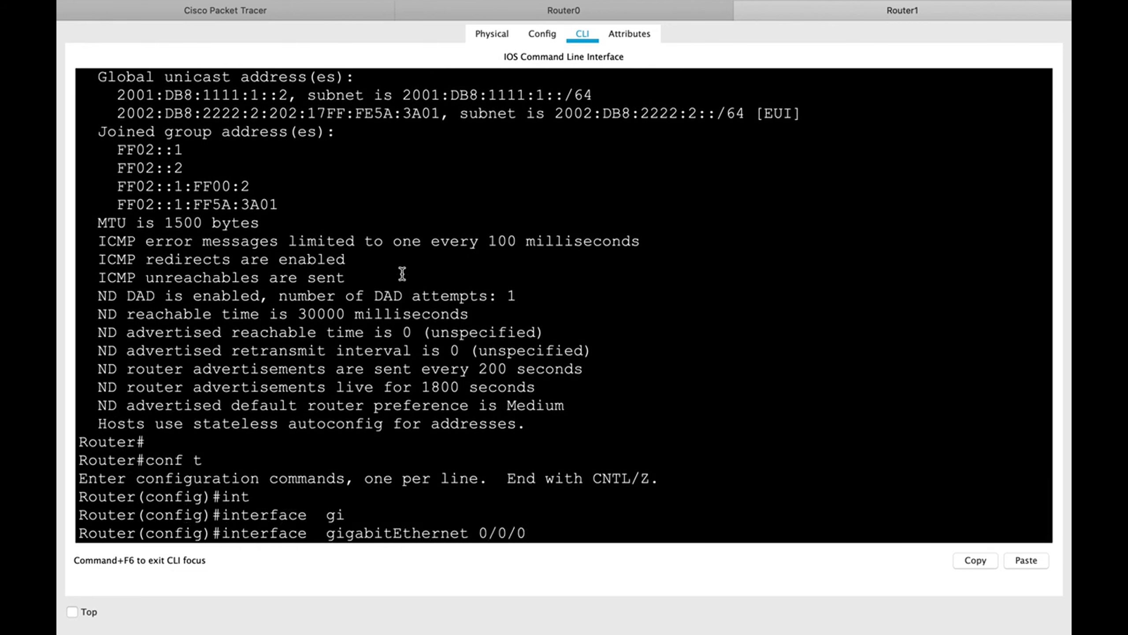
pyautogui.press('Return')
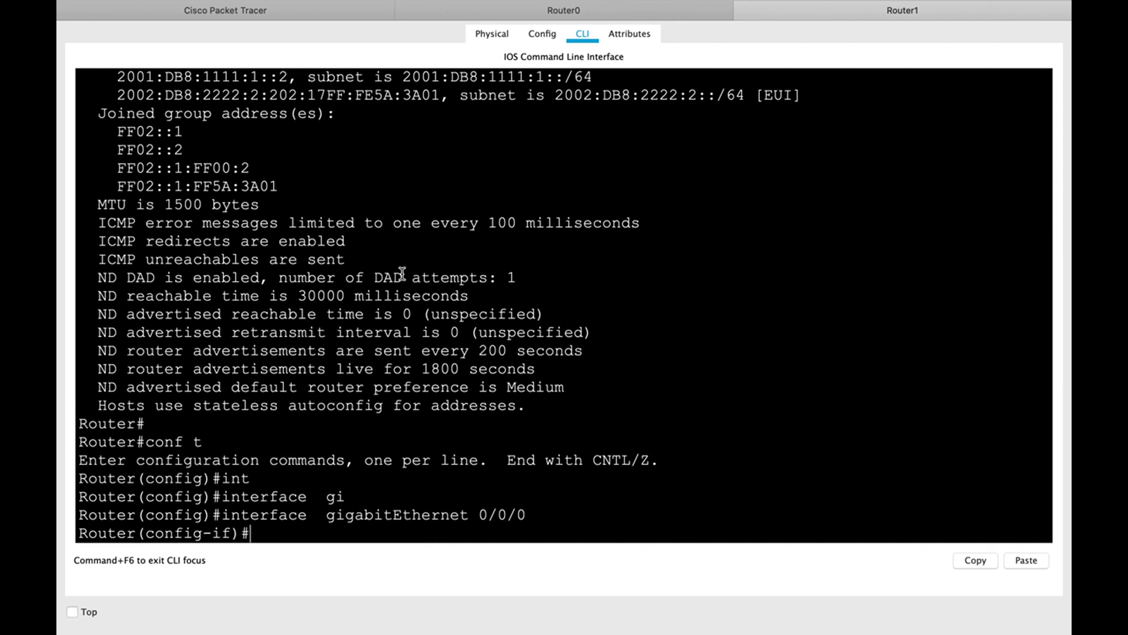
pyautogui.write('ipv')
pyautogui.press('Tab')
pyautogui.write('a')
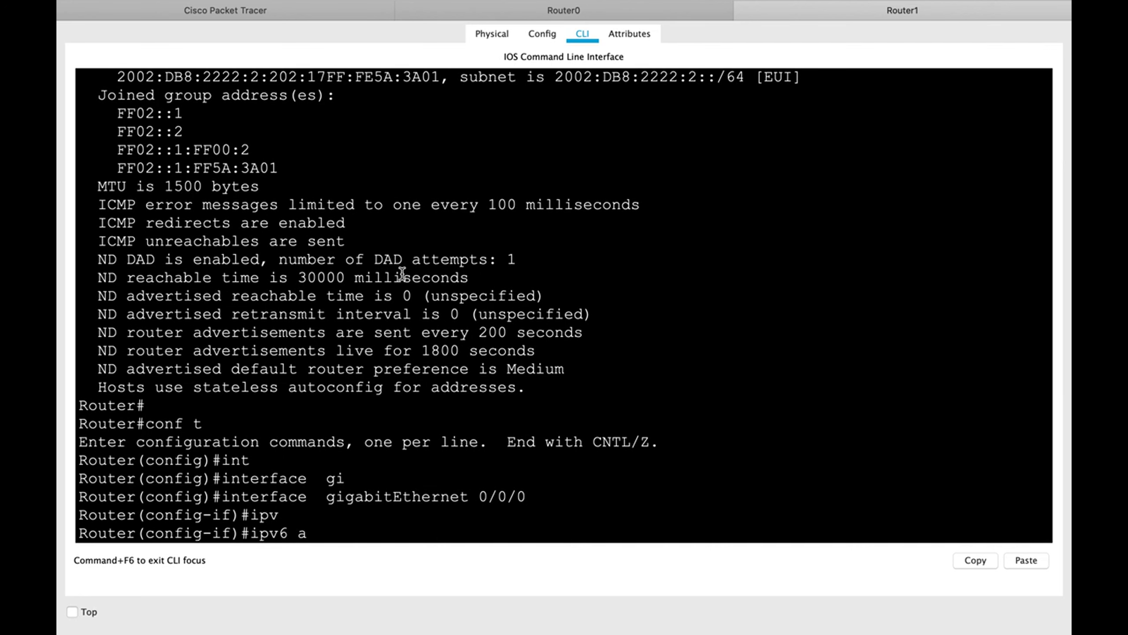
pyautogui.write('u')
pyautogui.press('Tab')
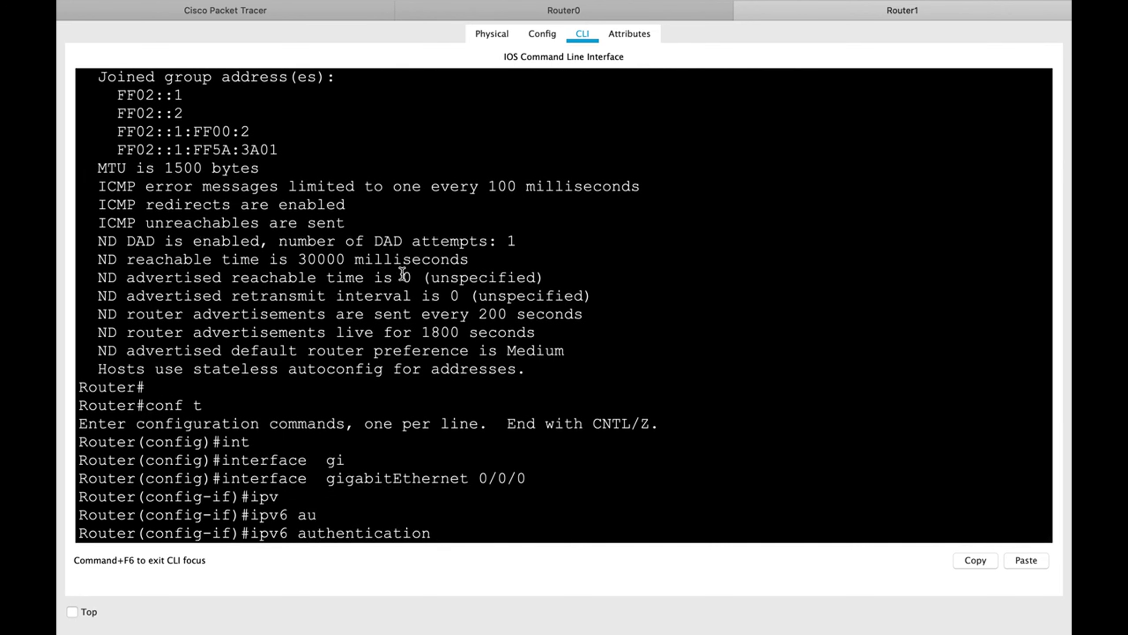
pyautogui.press('BackSpace')
pyautogui.press('BackSpace')
pyautogui.press('BackSpace')
pyautogui.press('BackSpace')
pyautogui.press('BackSpace')
pyautogui.press('BackSpace')
pyautogui.press('BackSpace')
pyautogui.press('BackSpace')
pyautogui.press('BackSpace')
pyautogui.press('BackSpace')
pyautogui.press('BackSpace')
pyautogui.press('BackSpace')
pyautogui.press('BackSpace')
# Step: Enable IPv6 address autoconfiguration on Router1's GigabitEthernet 0/0/0 interface with ipv6 address autoconfig
pyautogui.write('dd')
pyautogui.press('Tab')
pyautogui.write('au')
pyautogui.press('Tab')
pyautogui.press('Return')
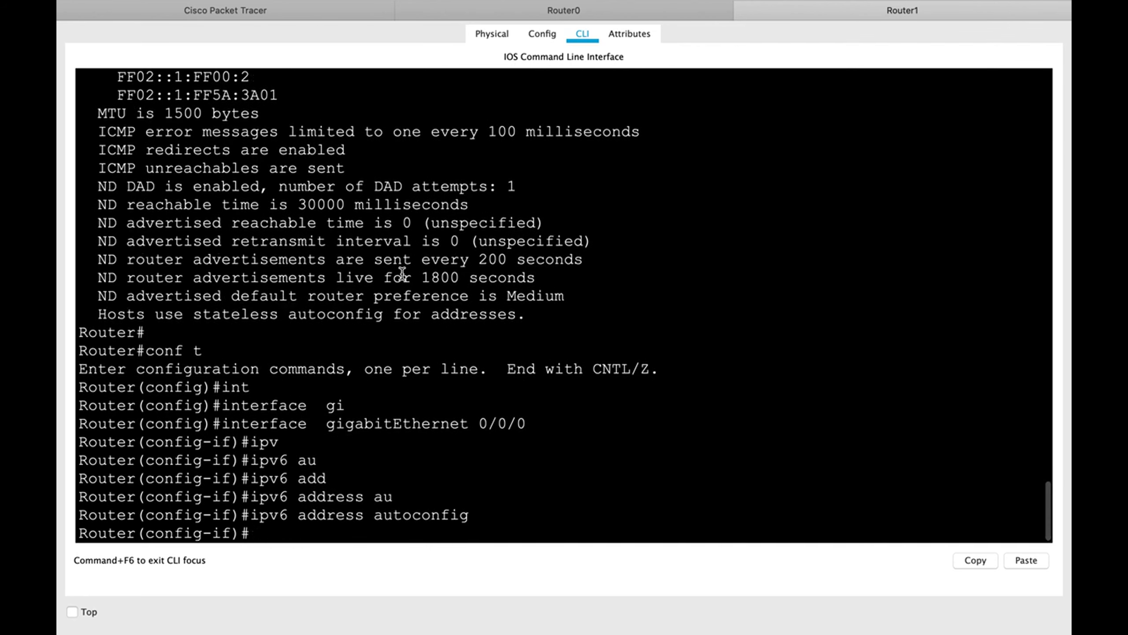
# Step: Return to privileged mode, run show ipv6 interface brief and examine GigabitEthernet0/0/0's autoconfigured 2001:DB8:1111:1 address
pyautogui.hotkey('ctrl', 'z')
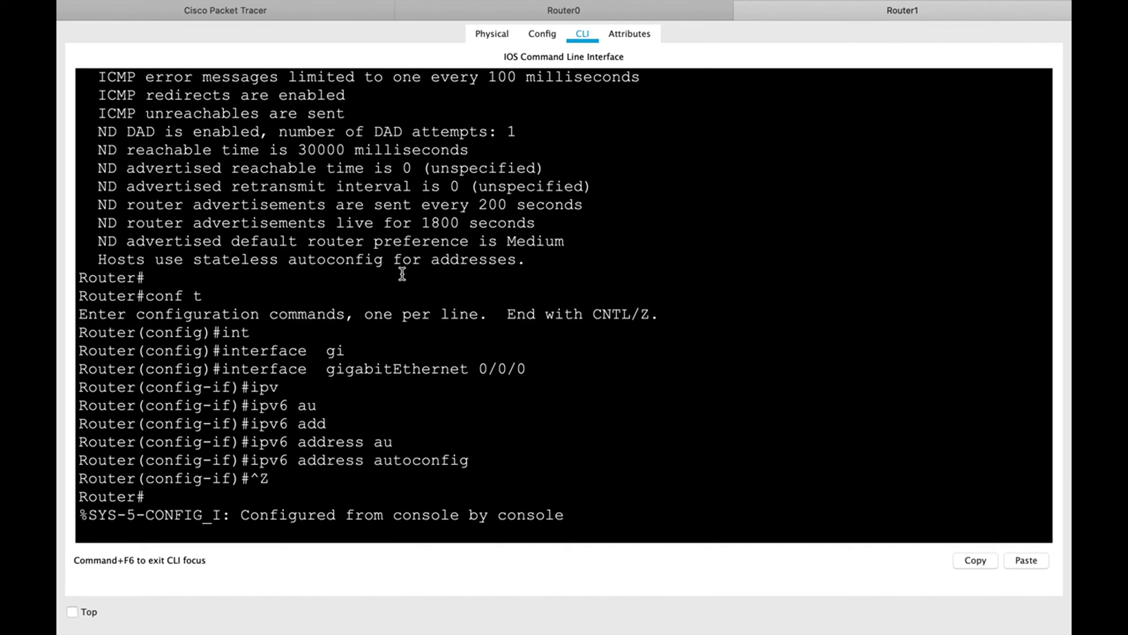
pyautogui.press('Return')
pyautogui.write('show ipv6 interface  brief')
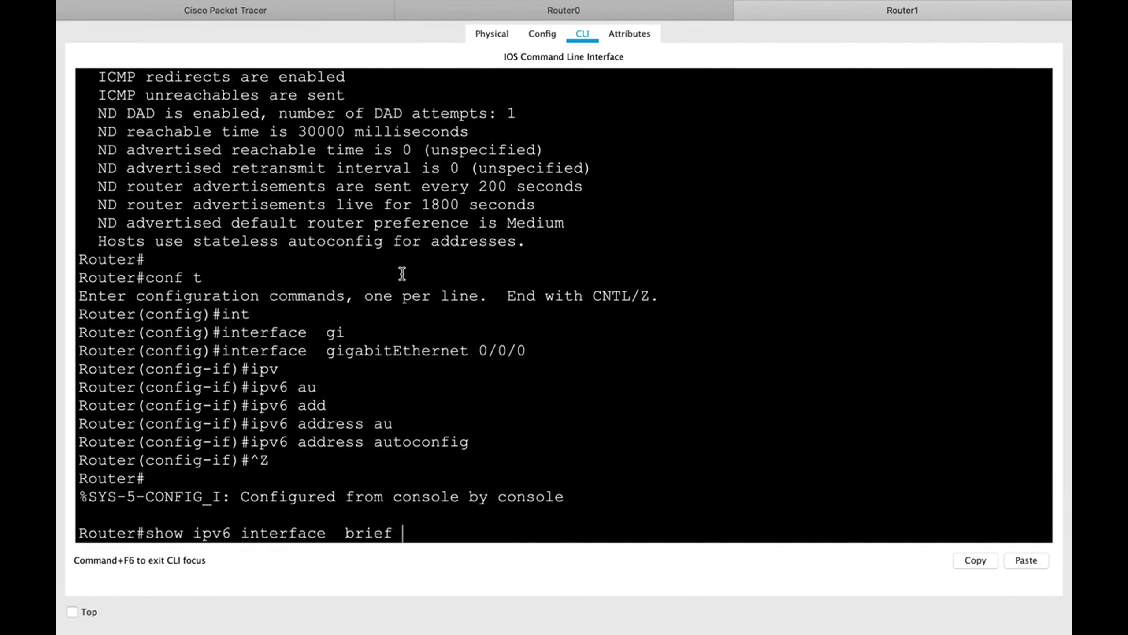
pyautogui.press('Return')
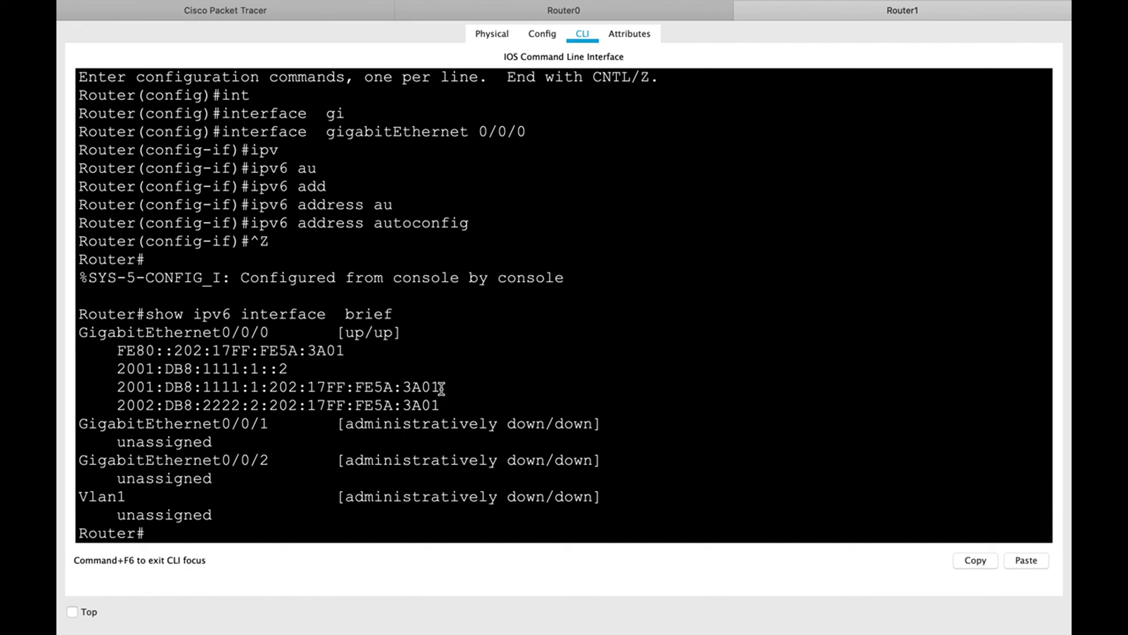
pyautogui.moveTo(441, 387); pyautogui.dragTo(233, 380)
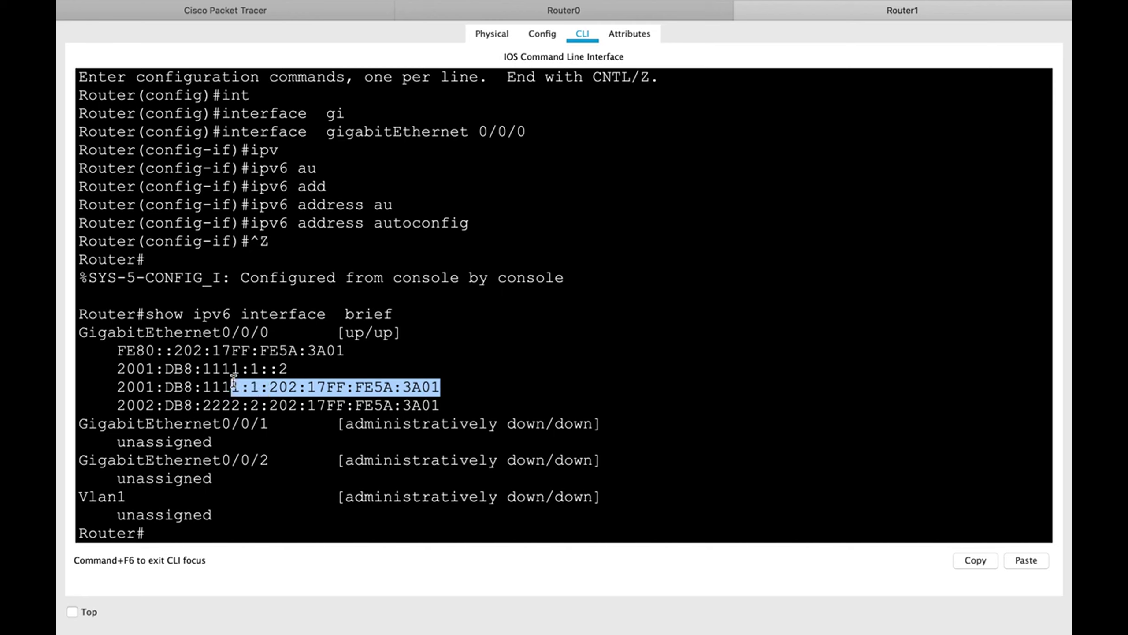
pyautogui.moveTo(233, 381); pyautogui.dragTo(118, 383)
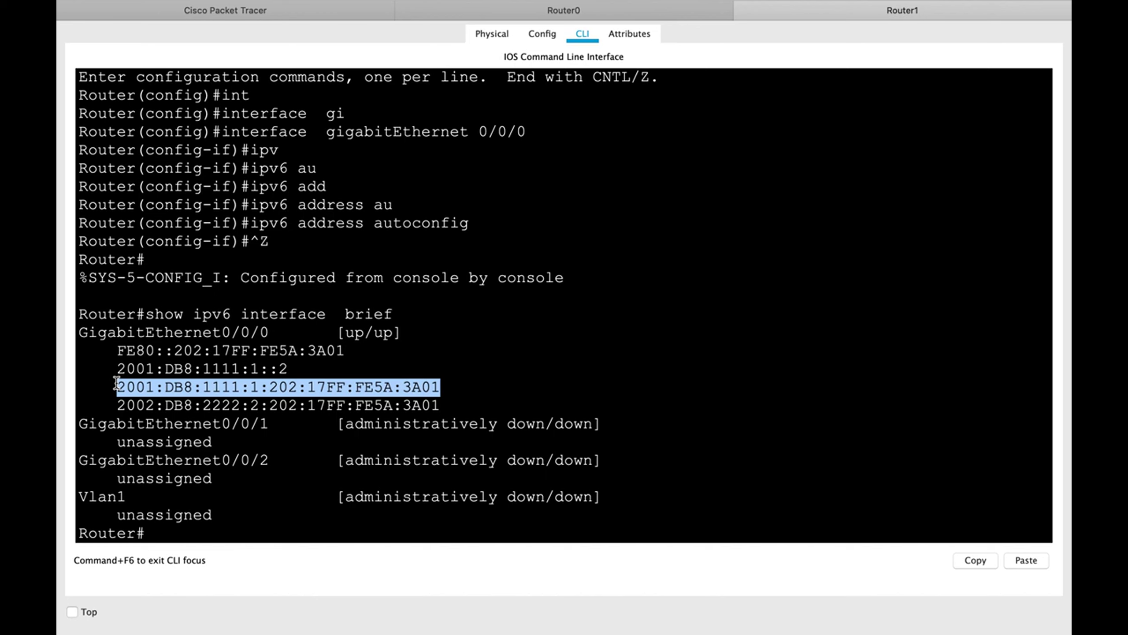
pyautogui.click(511, 360)
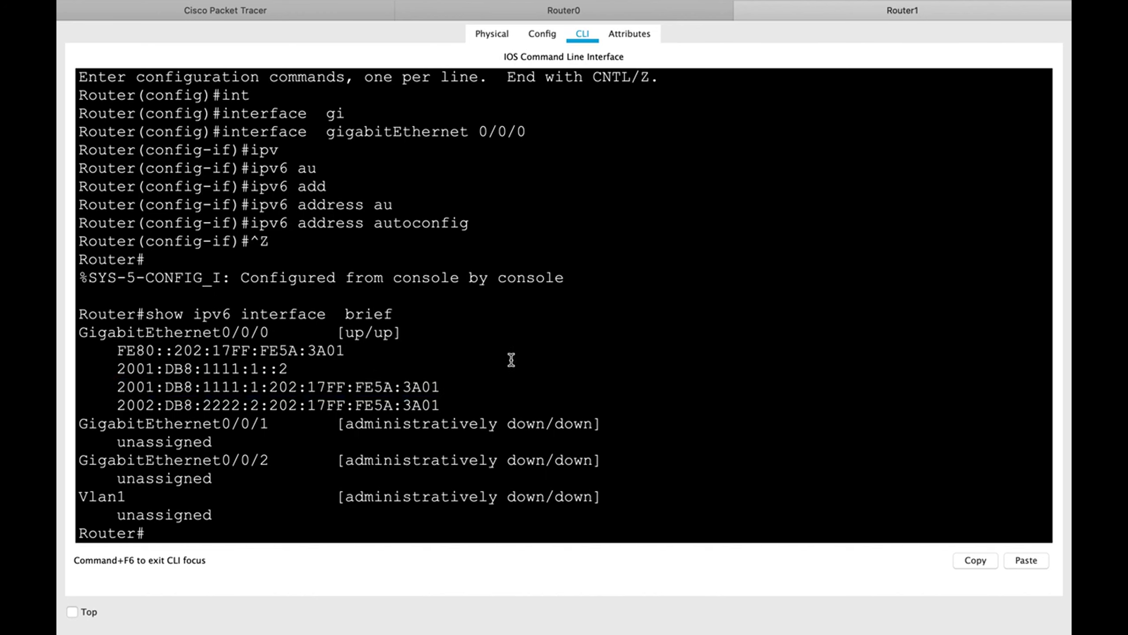
# Step: Display the detailed IPv6 information for GigabitEthernet 0/0/0 again to check its global unicast addresses
pyautogui.press('Return')
pyautogui.press('Return')
pyautogui.press('Up')
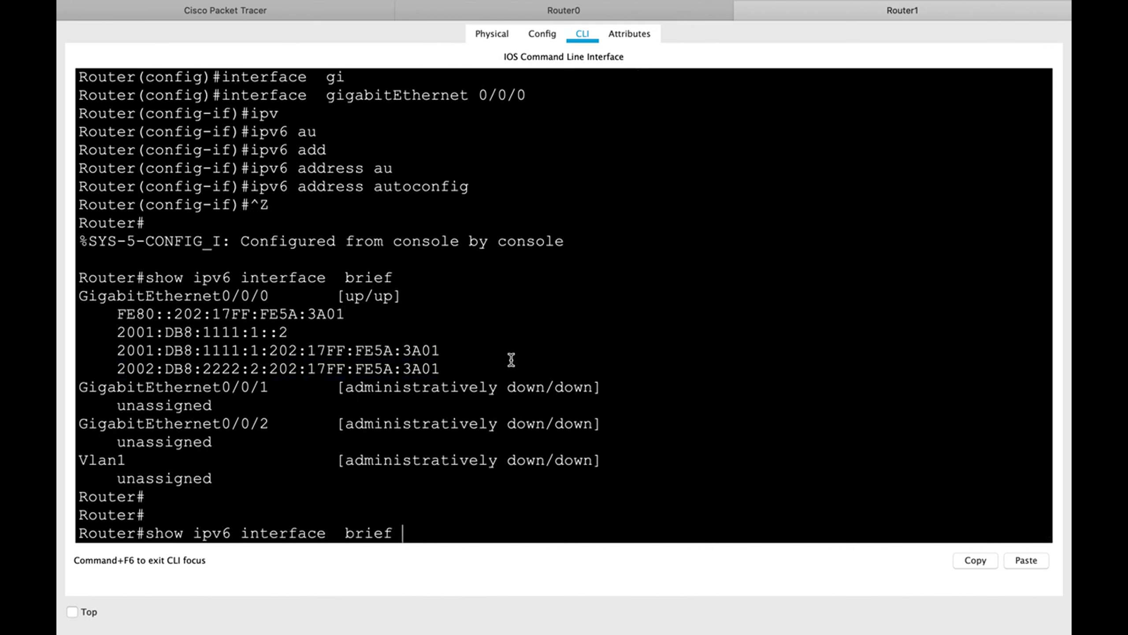
pyautogui.press('Up')
pyautogui.press('Return')
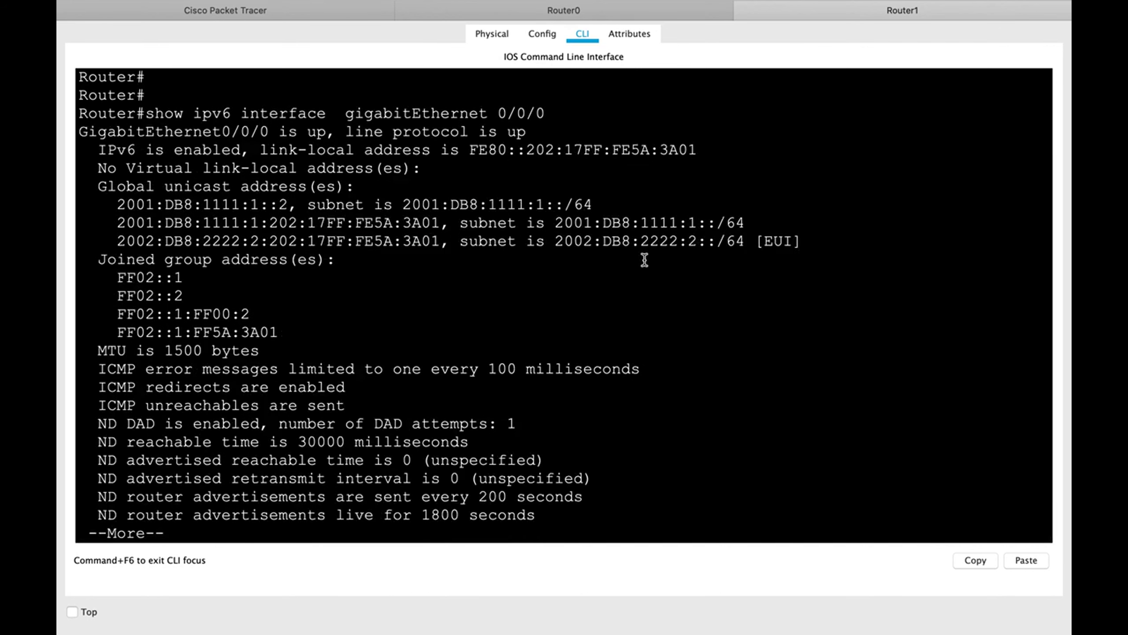
# Step: Examine the autoconfigured global unicast address line under the 2001:DB8:1111:1::/64 subnet and finish the remaining interface output
pyautogui.moveTo(749, 224); pyautogui.dragTo(117, 216)
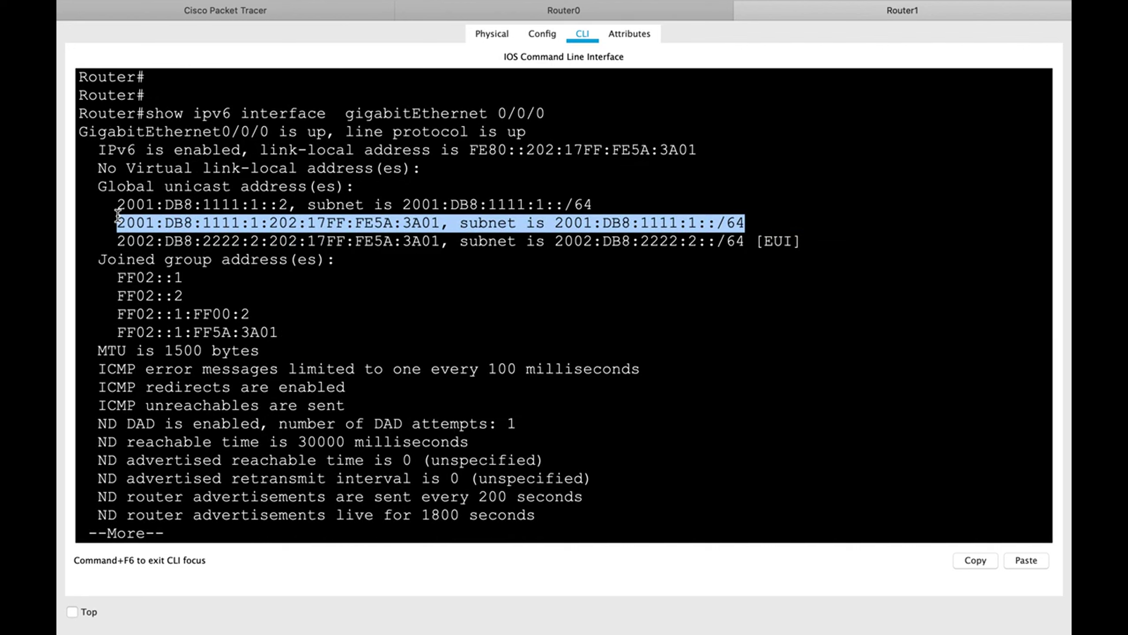
pyautogui.click(745, 221)
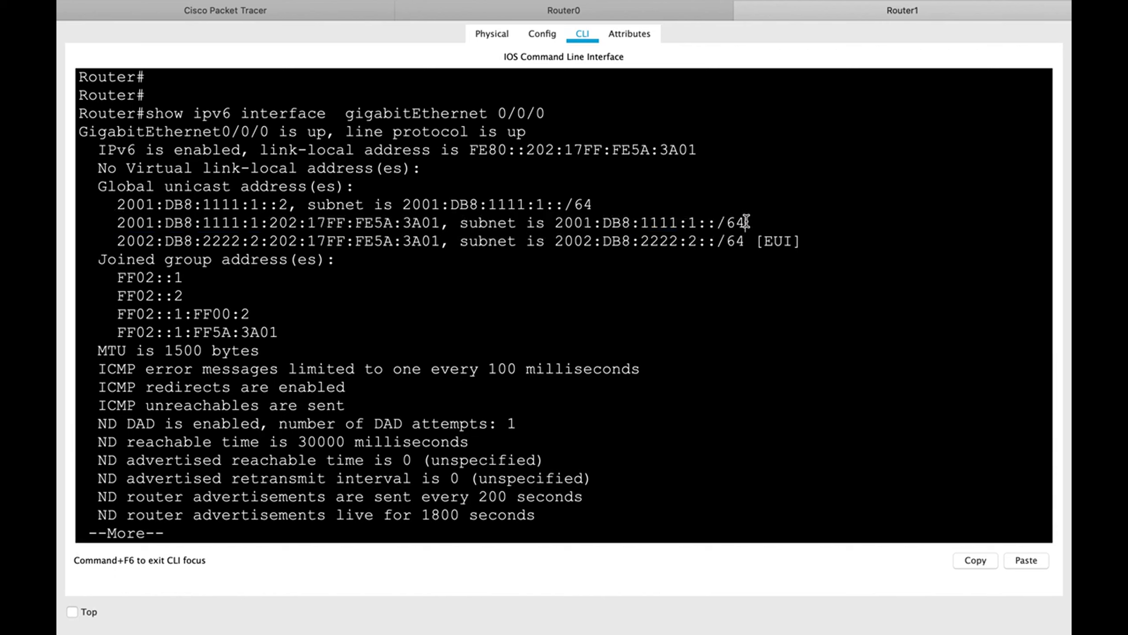
pyautogui.press('space')
# Step: Enter global configuration mode with conf t and open interface gigabitEthernet 0/0/0 on Router1 for configuration
pyautogui.write('conf t')
pyautogui.press('Return')
pyautogui.write('ig)#i')
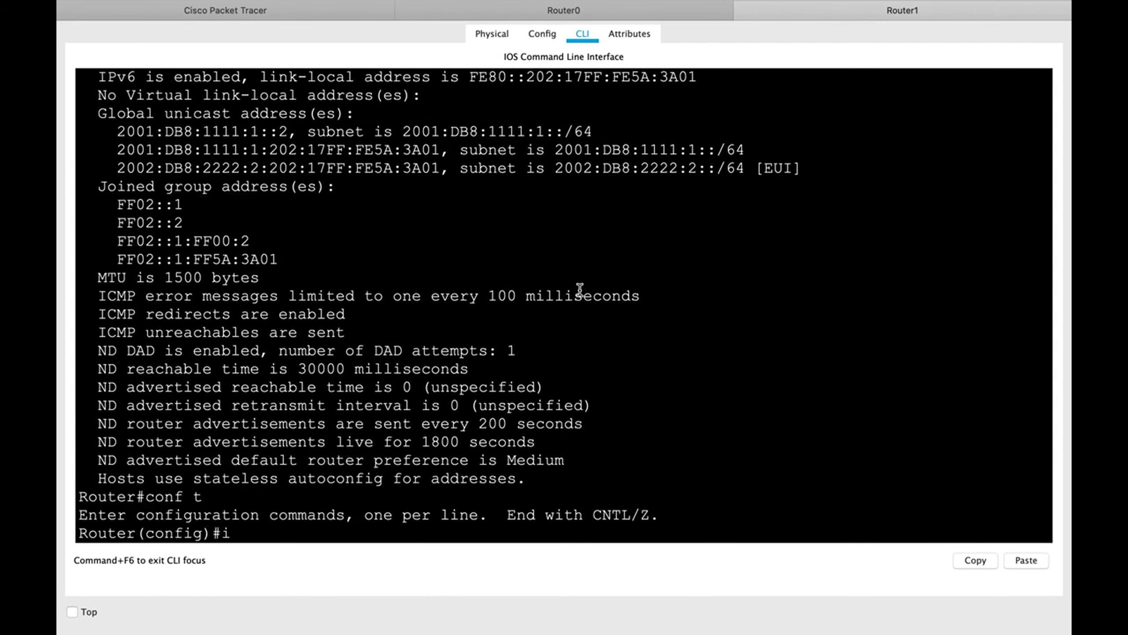
pyautogui.write('nt')
pyautogui.press('Tab')
pyautogui.write('gi')
pyautogui.press('Tab')
pyautogui.write('0/0/')
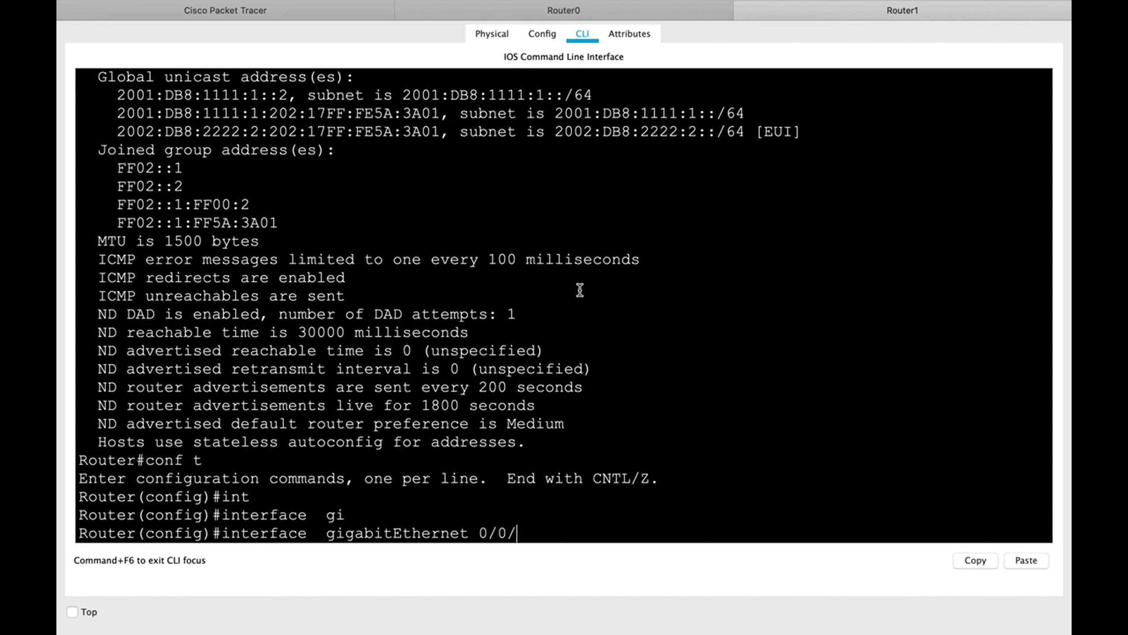
pyautogui.write('0')
pyautogui.press('Return')
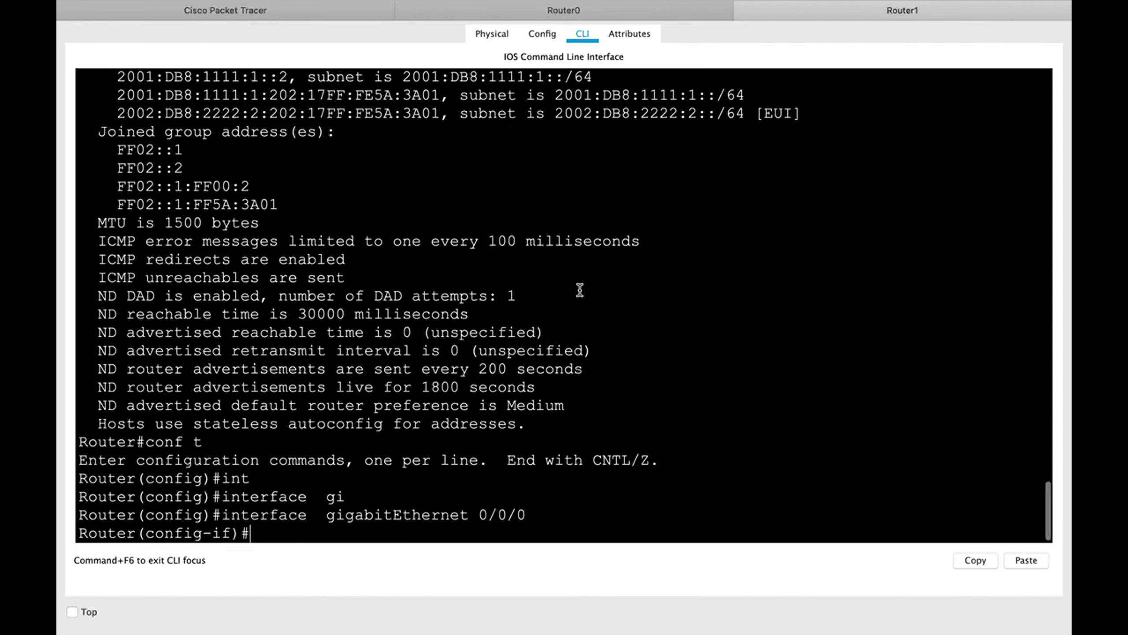
# Step: Set Router1's GigabitEthernet 0/0/0 interface to obtain its IPv6 address by DHCP with ipv6 address dhcp
pyautogui.write('ipv')
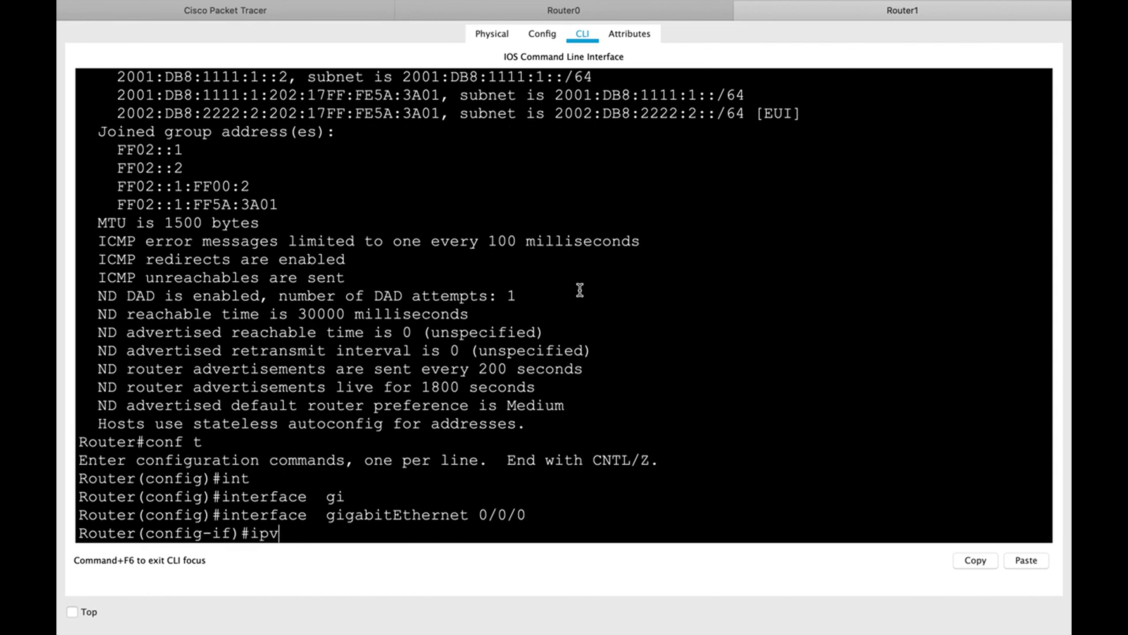
pyautogui.press('Tab')
pyautogui.write('ad')
pyautogui.press('Tab')
pyautogui.write('dh')
pyautogui.press('Tab')
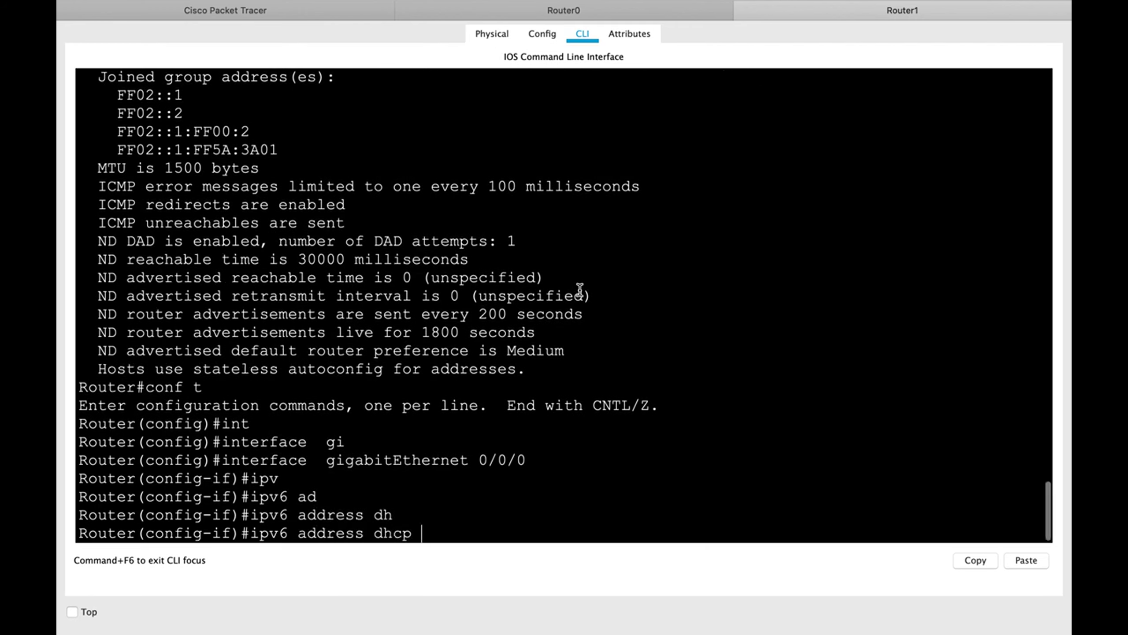
pyautogui.press('Return')
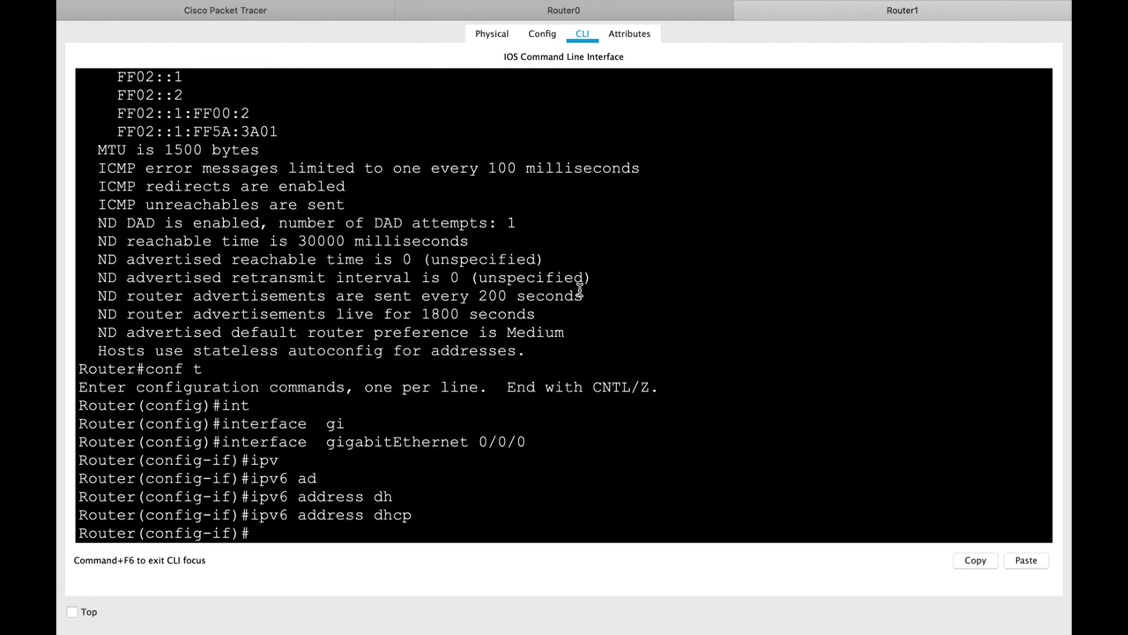